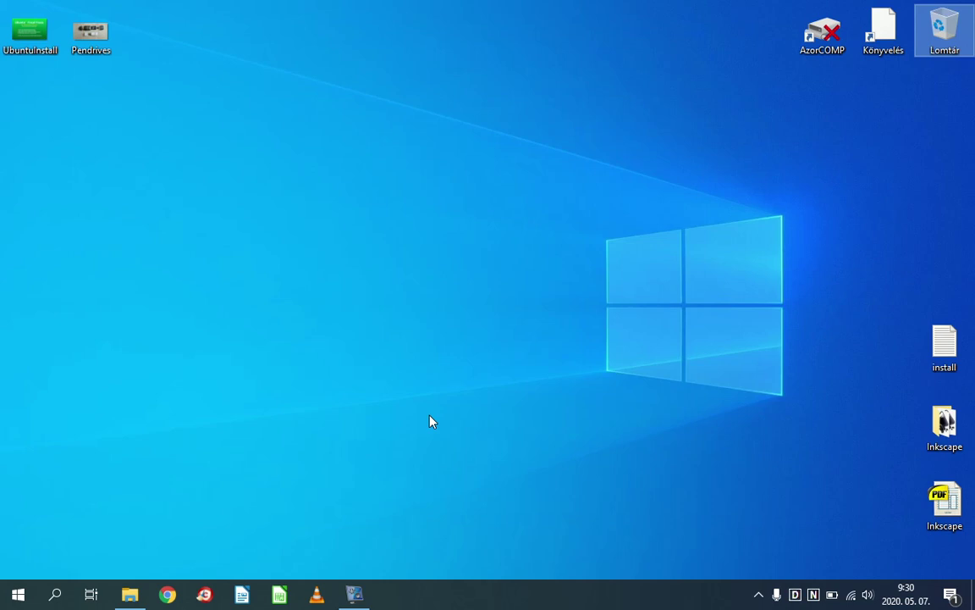
View the UbuntuInstall picture on the desktop listing the USB installer steps, and close it
double_click(34, 38)
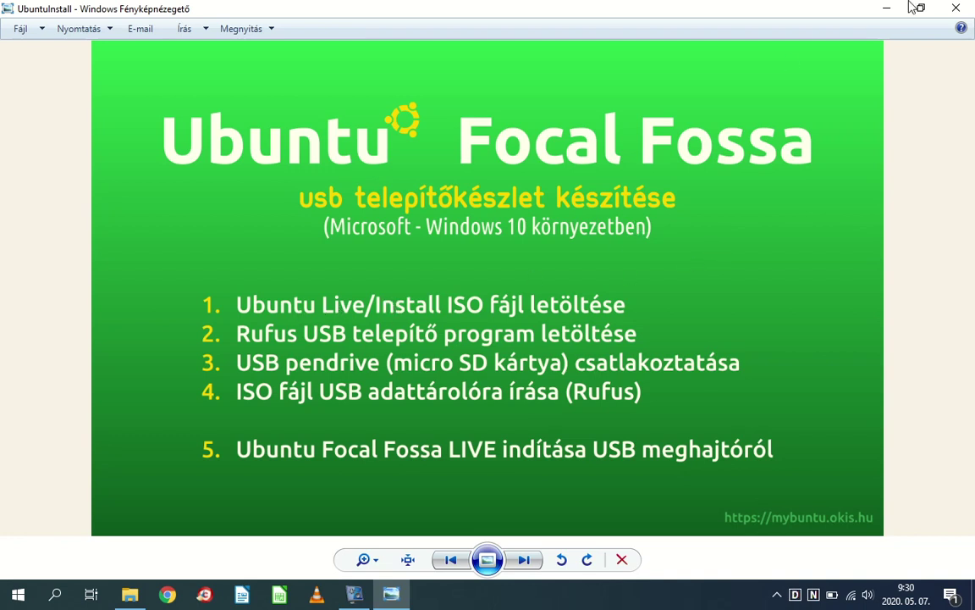
left_click(954, 10)
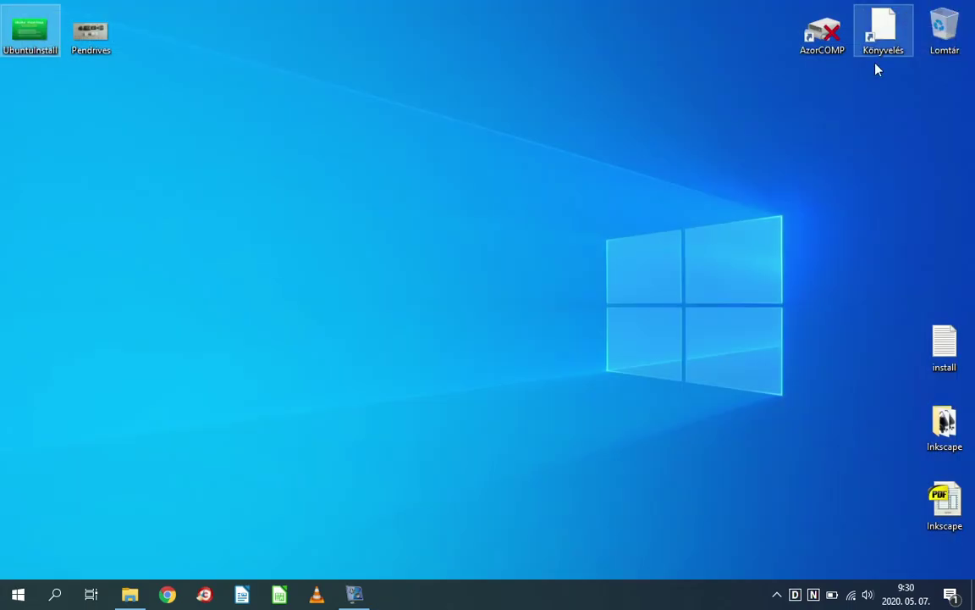
Open the ubuntu.hu website in Chrome
left_click(168, 595)
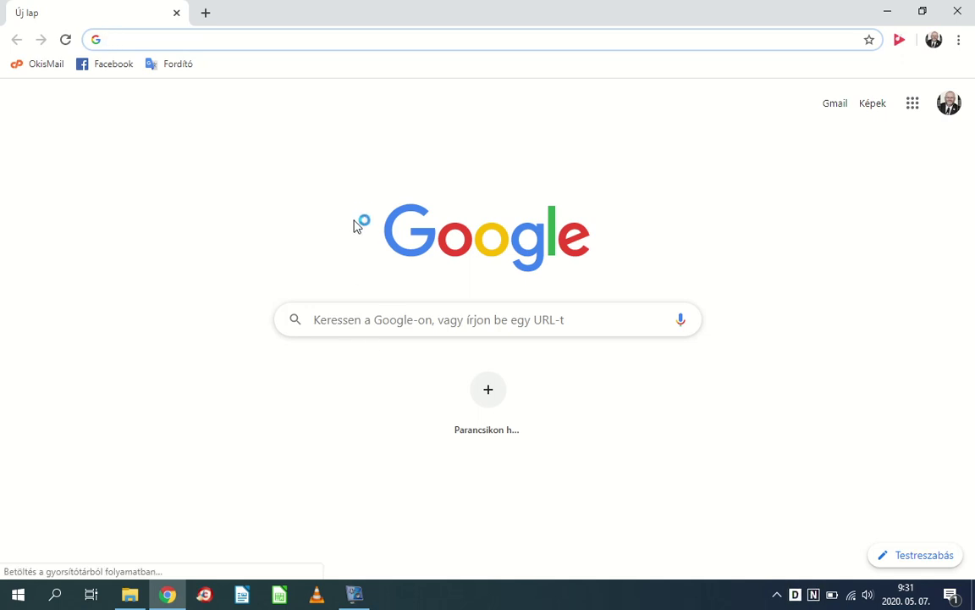
type("ubu")
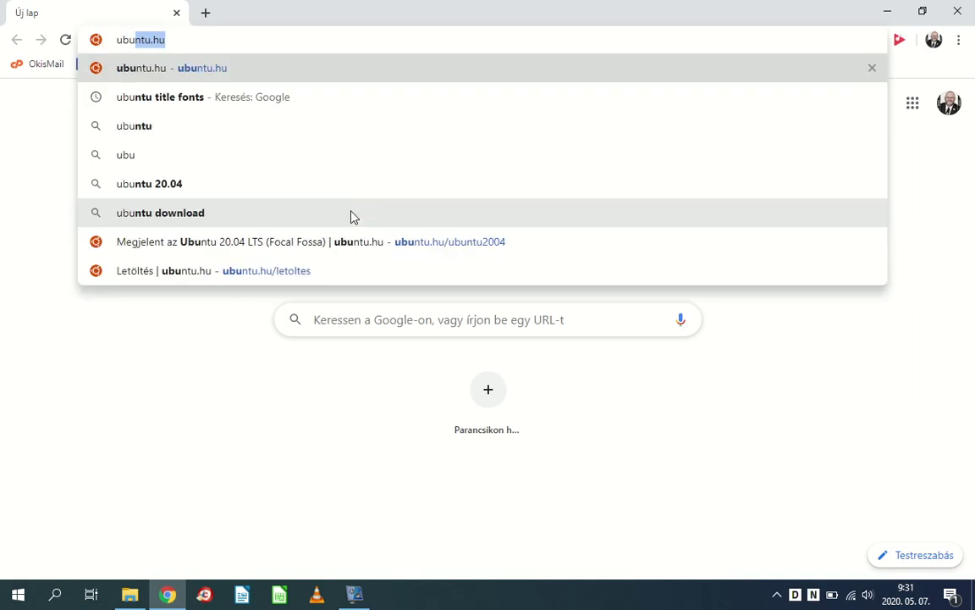
type("nut.hu")
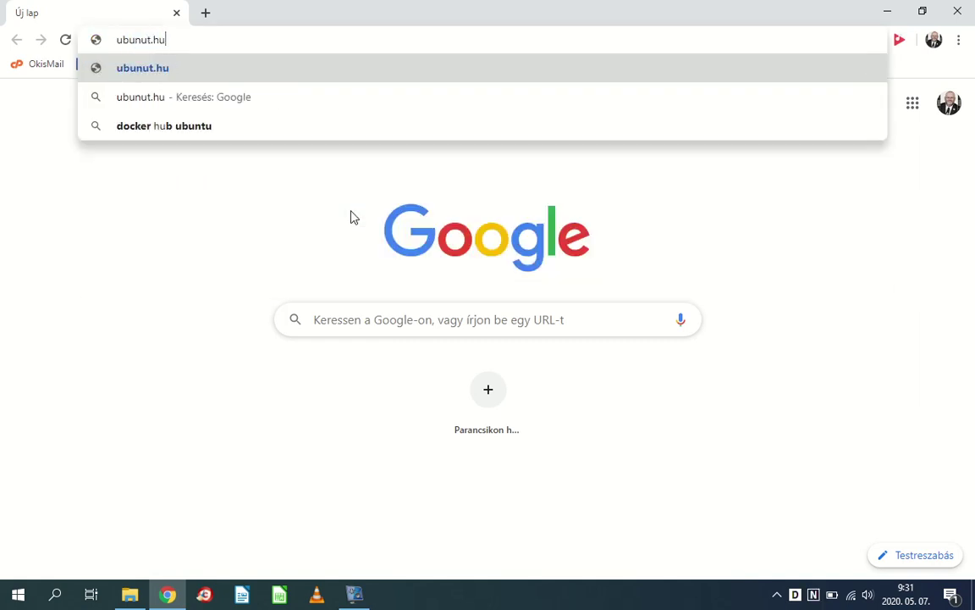
key("Return")
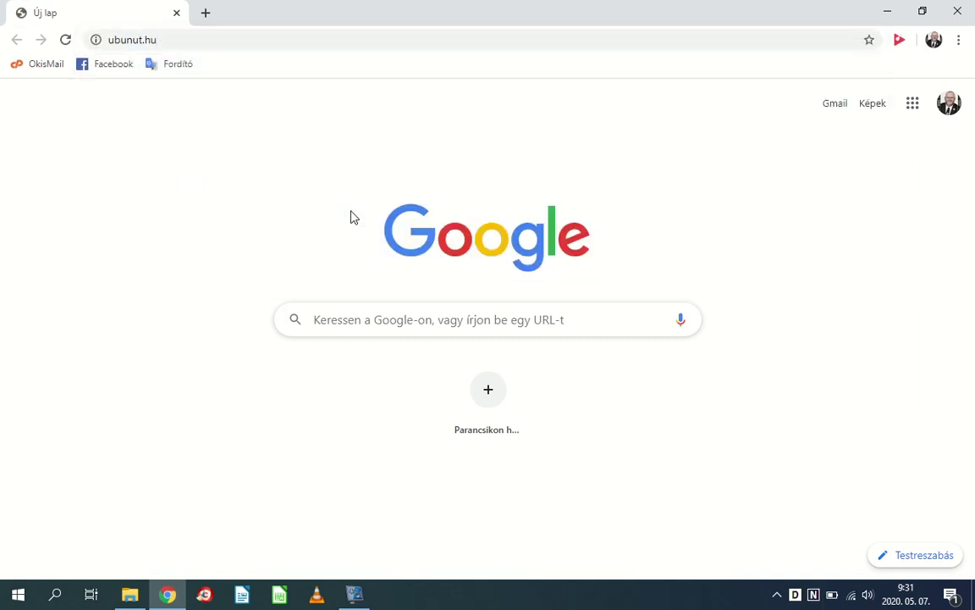
left_click(218, 38)
key("Home")
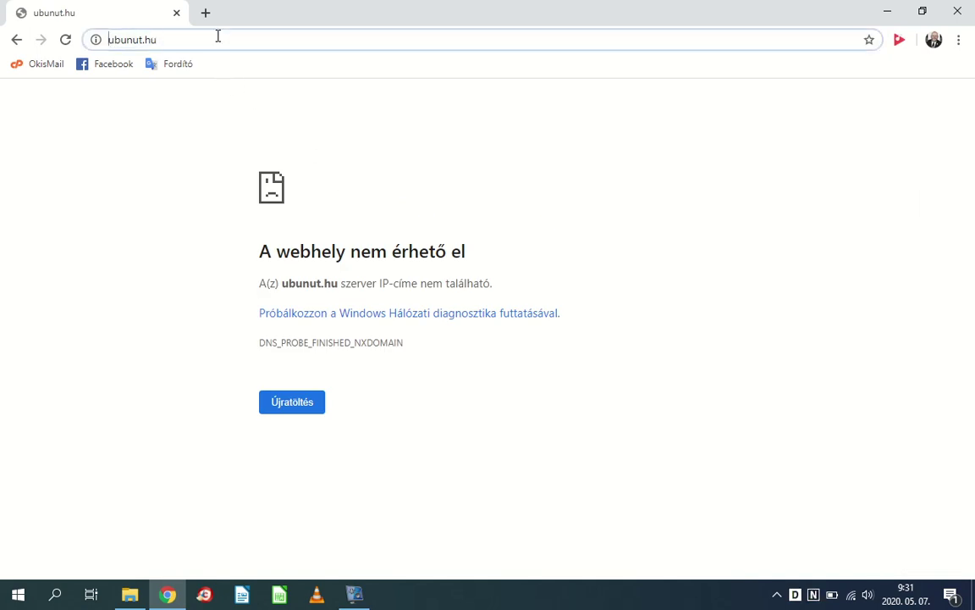
key("Right")
key("Delete")
key("Delete")
key("Delete")
type("ntu")
key("Return")
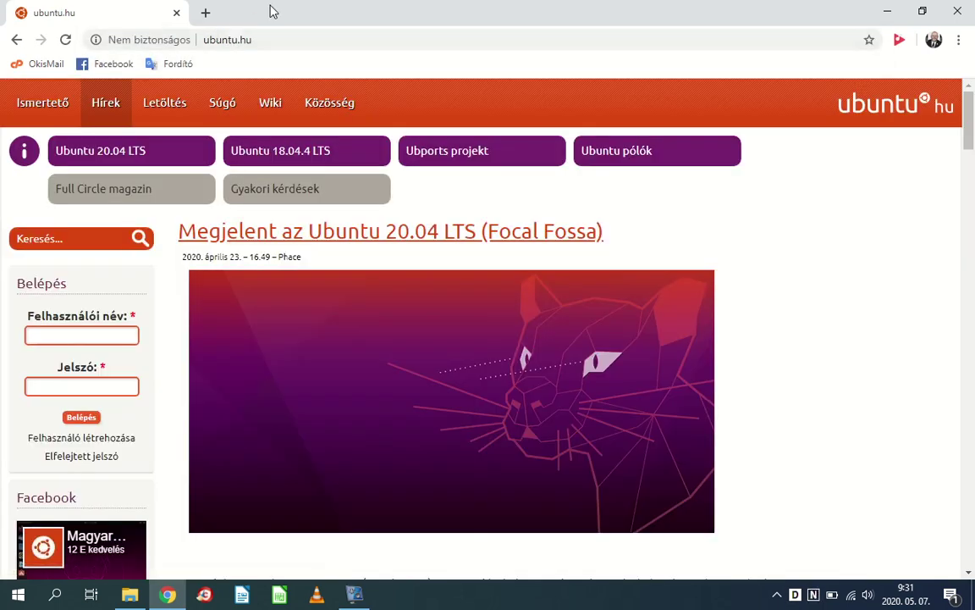
Go to the site's download section and choose the Desktop version, release Ubuntu 20.04 LTS
left_click(172, 115)
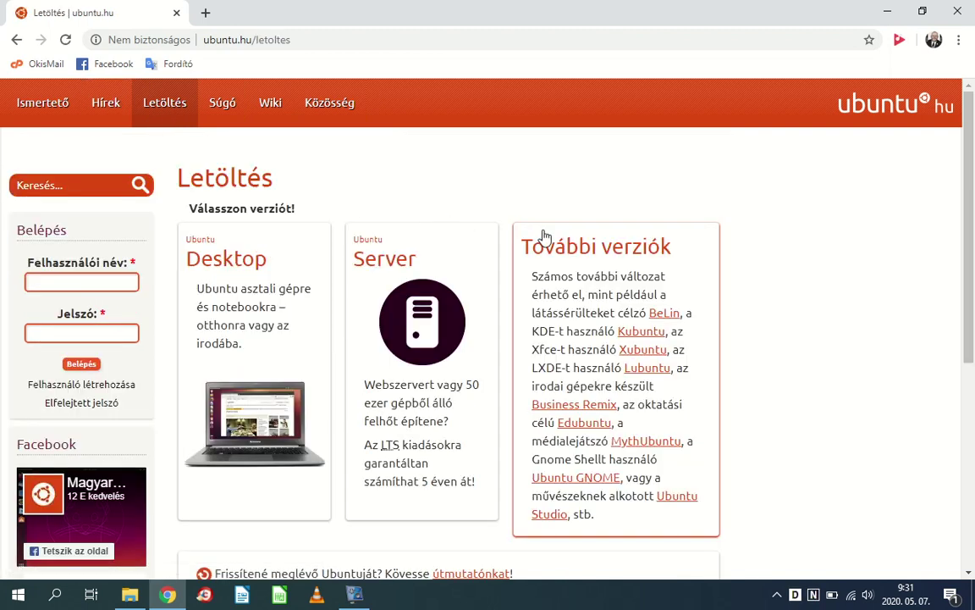
scroll(653, 259, "down", 2)
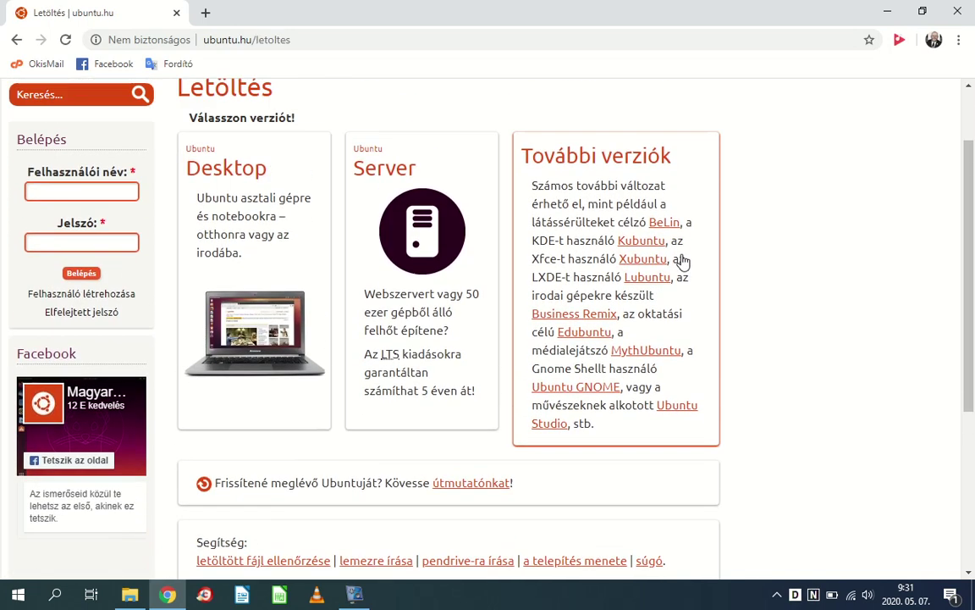
scroll(683, 263, "up", 2)
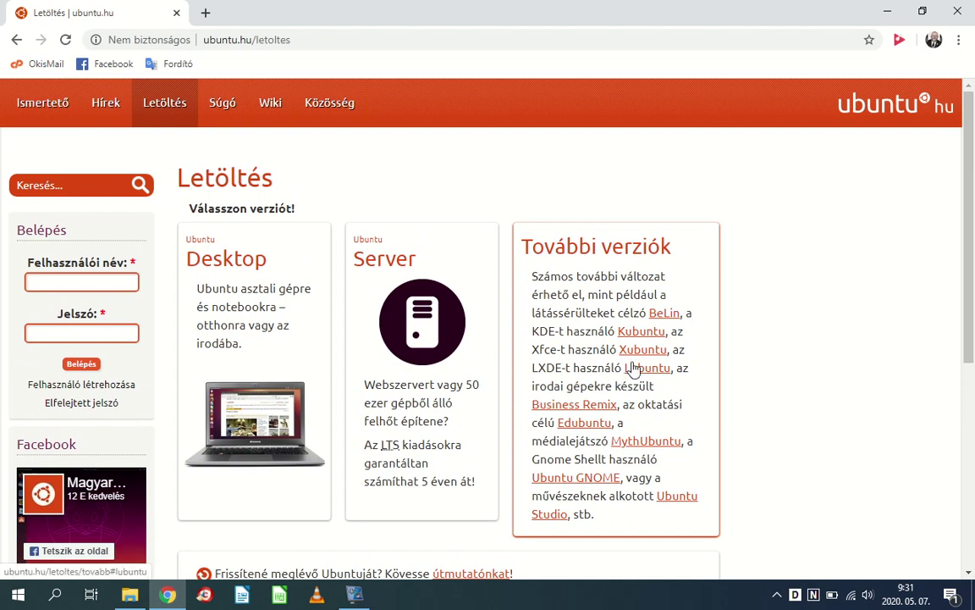
left_click(216, 267)
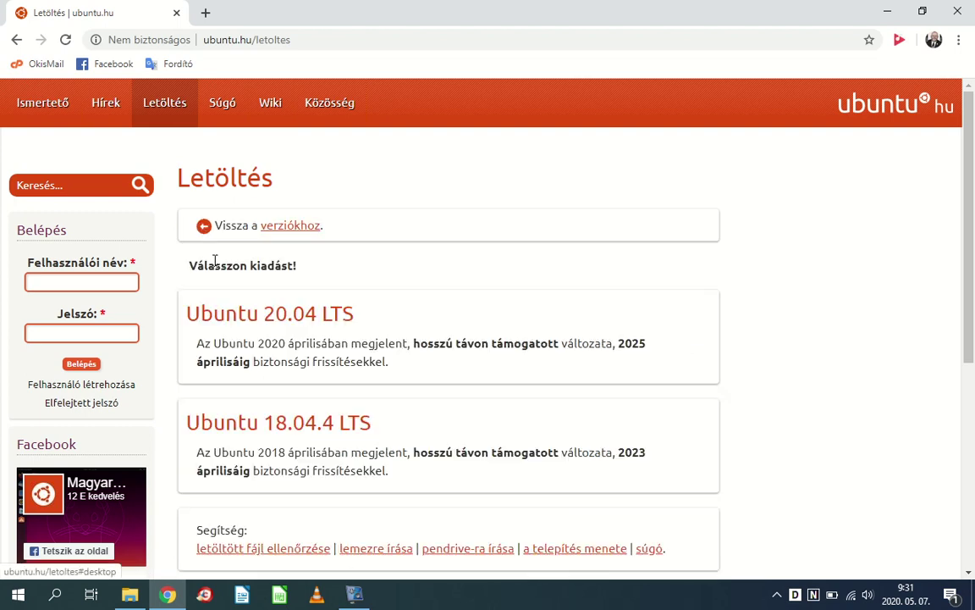
scroll(413, 317, "down", 2)
scroll(414, 317, "up", 2)
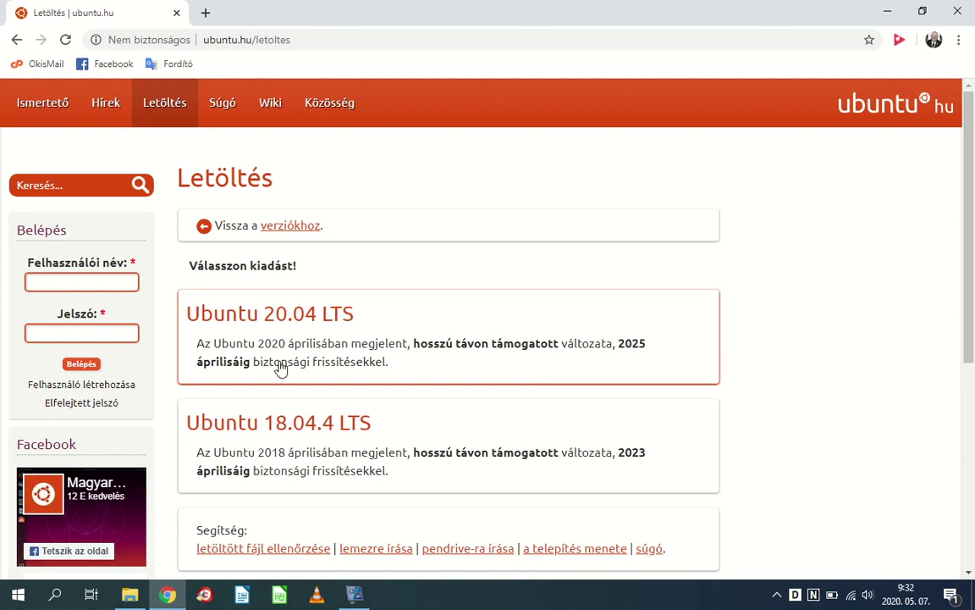
left_click(234, 319)
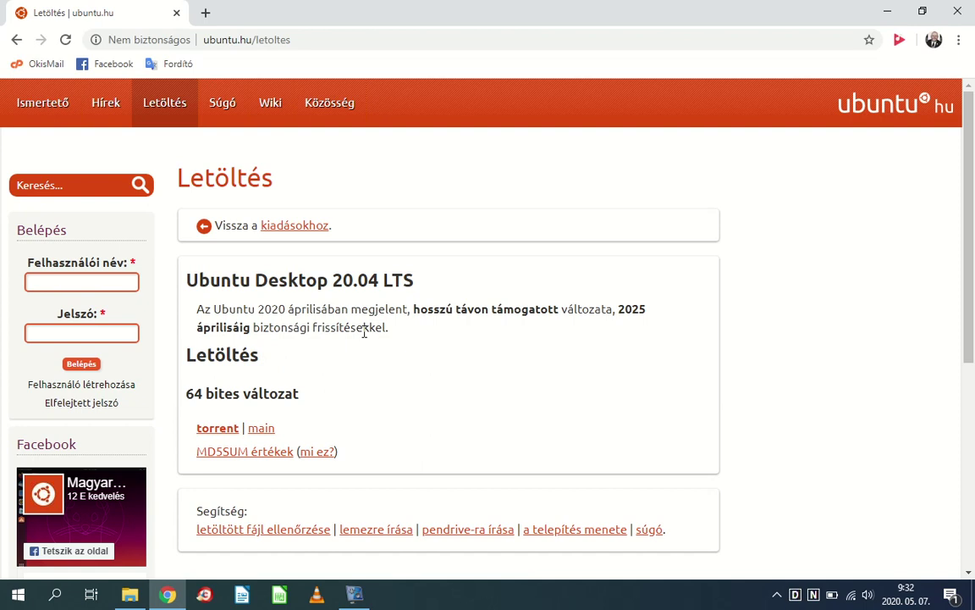
Download the 64-bit ISO from the main link and save it as ubuntu-20.04-desktop-amd64 in the Letöltések folder
scroll(364, 333, "down", 1)
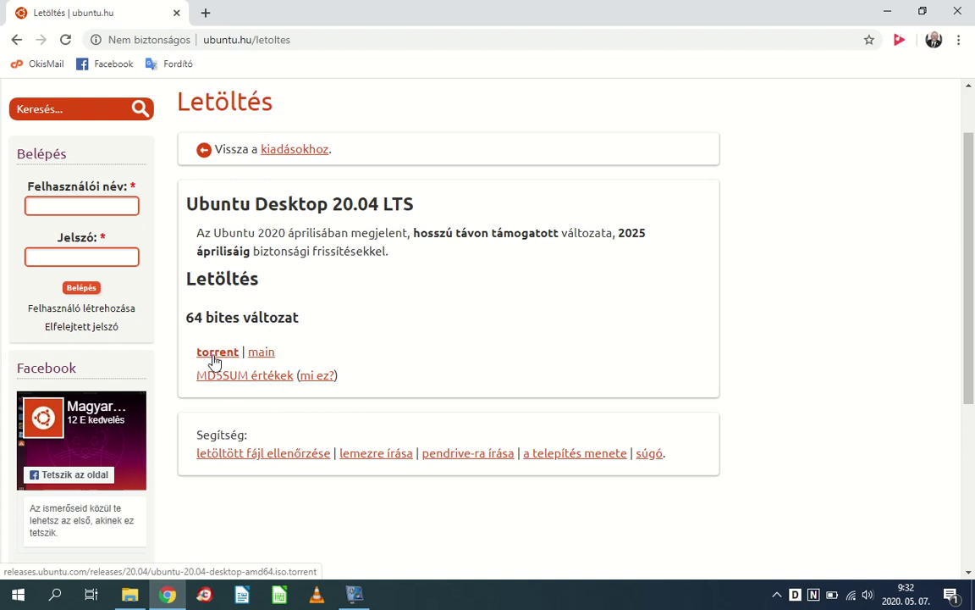
left_click(265, 360)
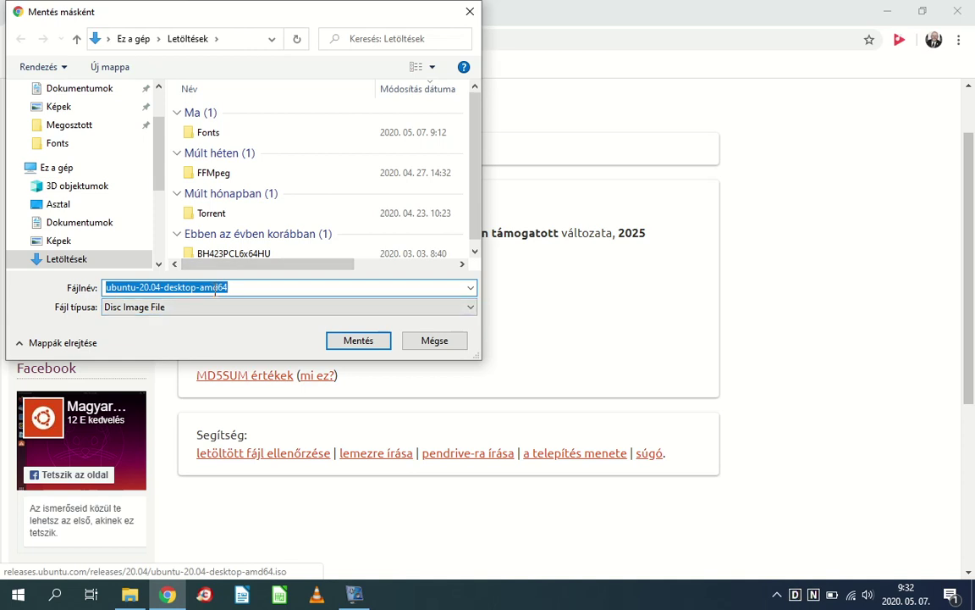
left_click(73, 263)
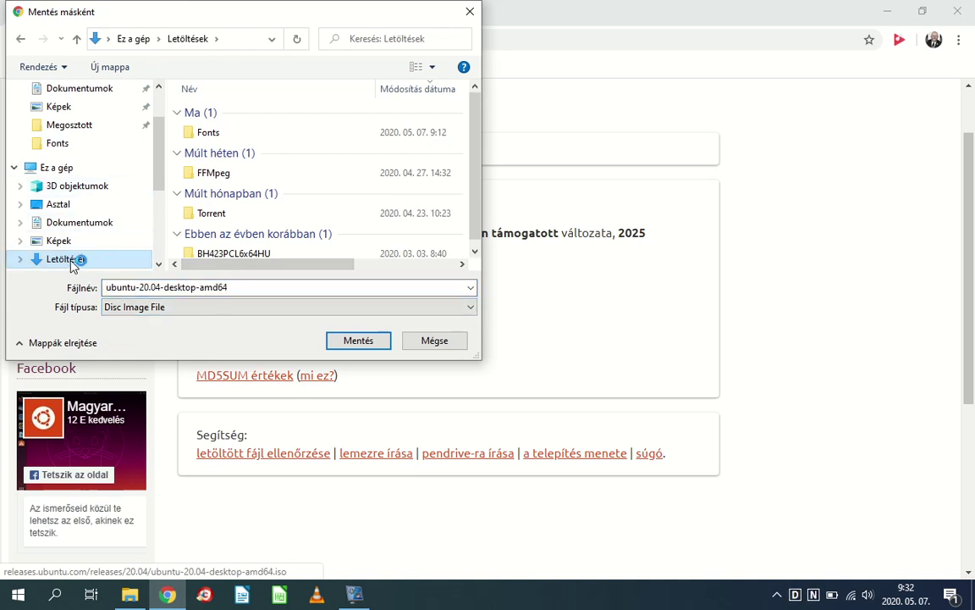
left_click(356, 342)
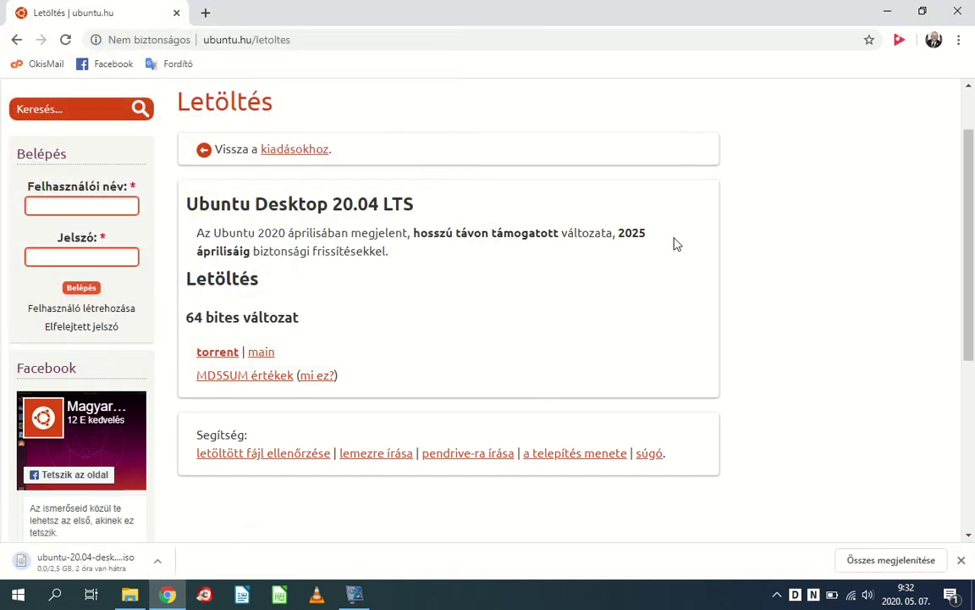
Show all downloads, remove the interrupted ubuntu-20.04-desktop-amd64.iso entry from the list, and minimize the browser
left_click(880, 562)
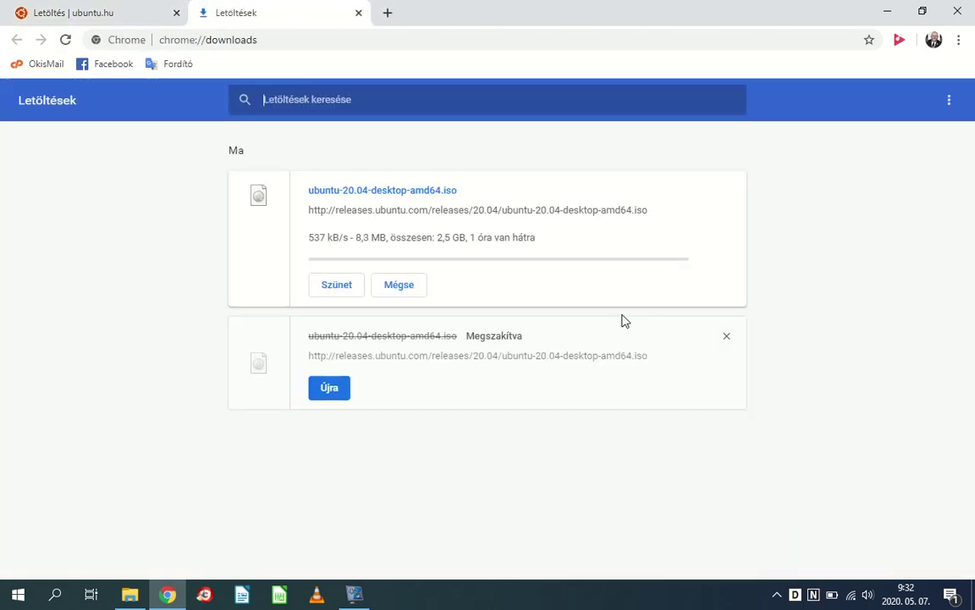
left_click(725, 336)
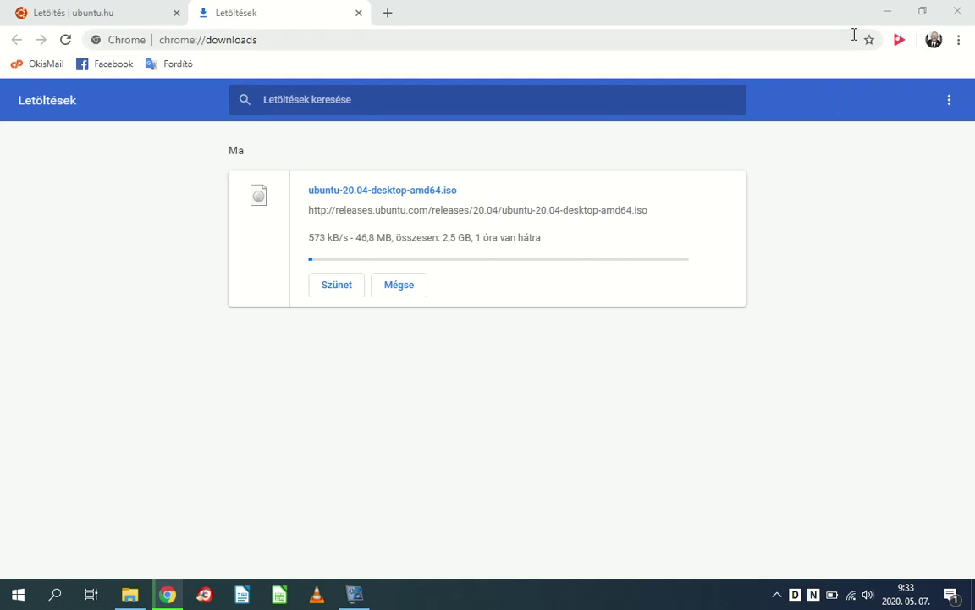
left_click(887, 11)
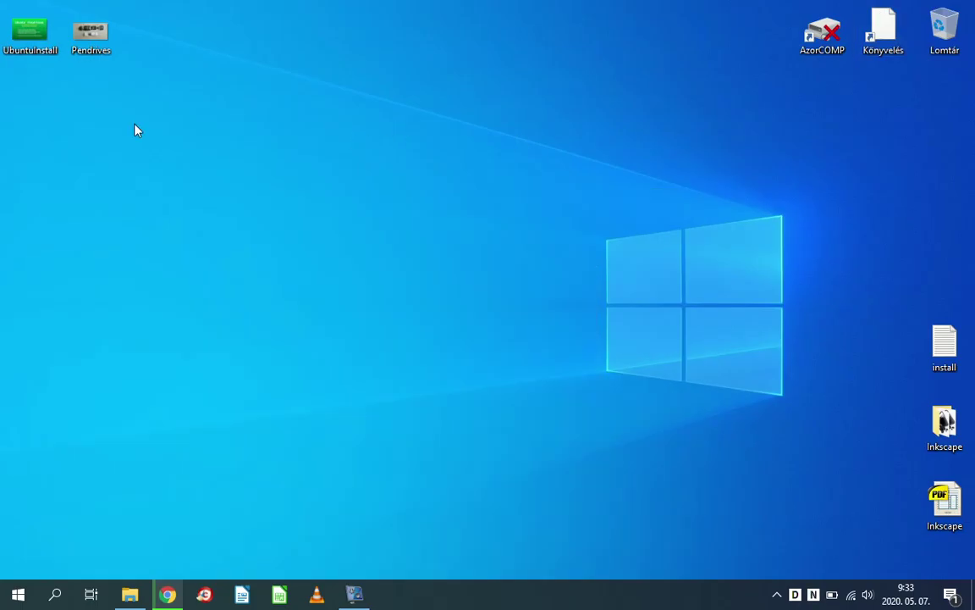
View the Pendrives picture on the desktop and examine the micro SD card up close
double_click(93, 38)
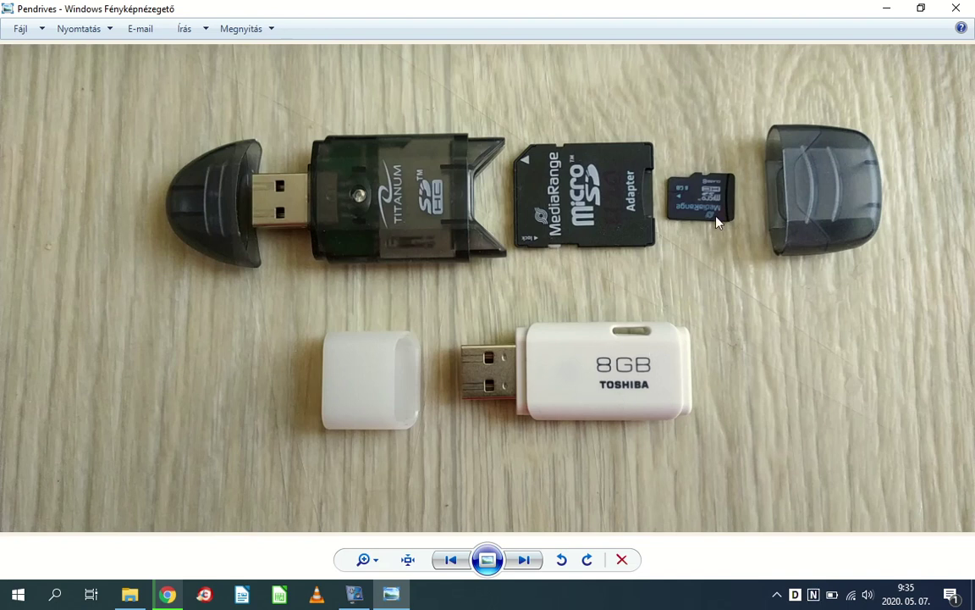
scroll(691, 195, "up", 5)
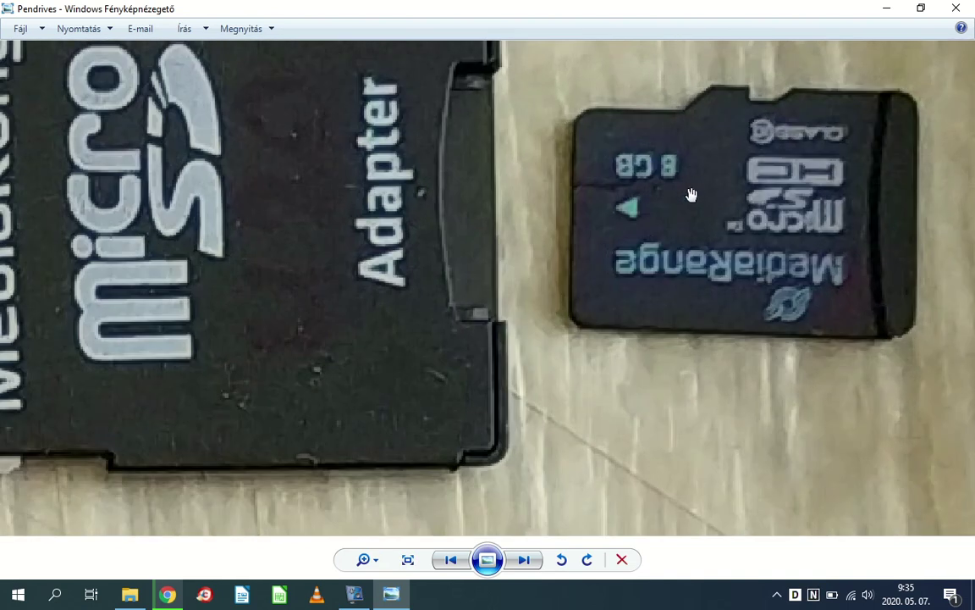
scroll(662, 189, "down", 5)
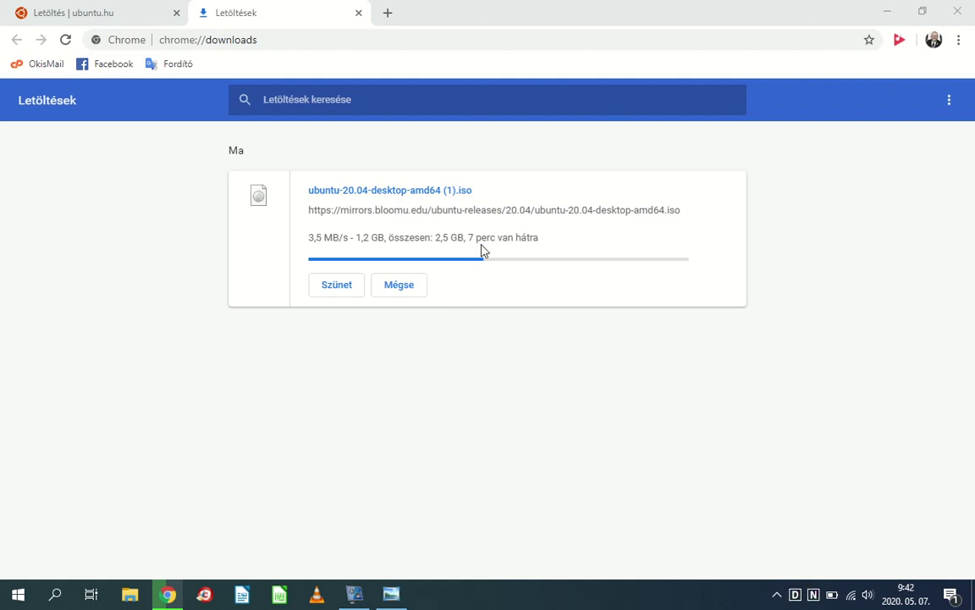
Search Google for "rufus letöltése ingyen" in a new browser tab and check the official Rufus site's address
left_click(388, 13)
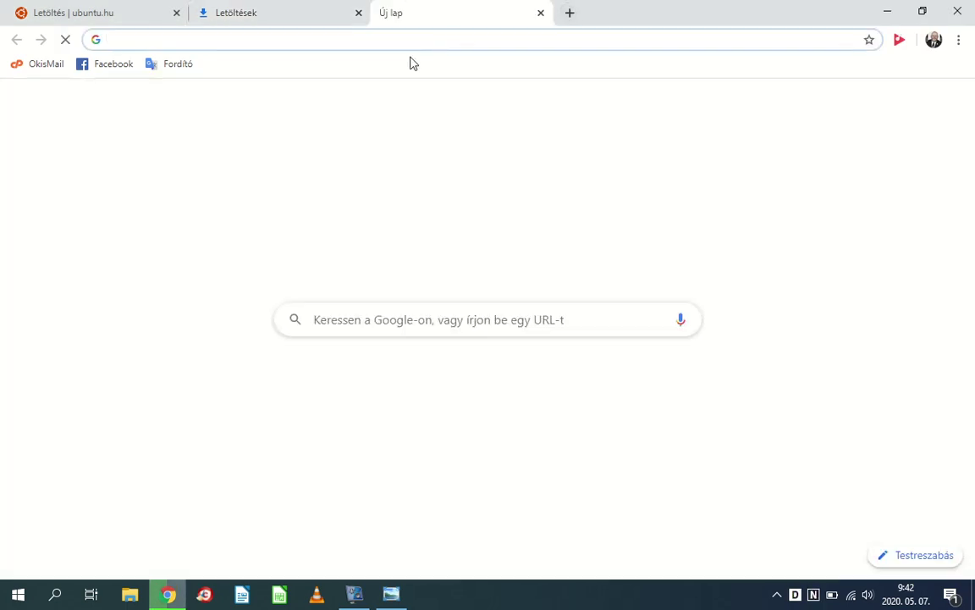
type("rufus")
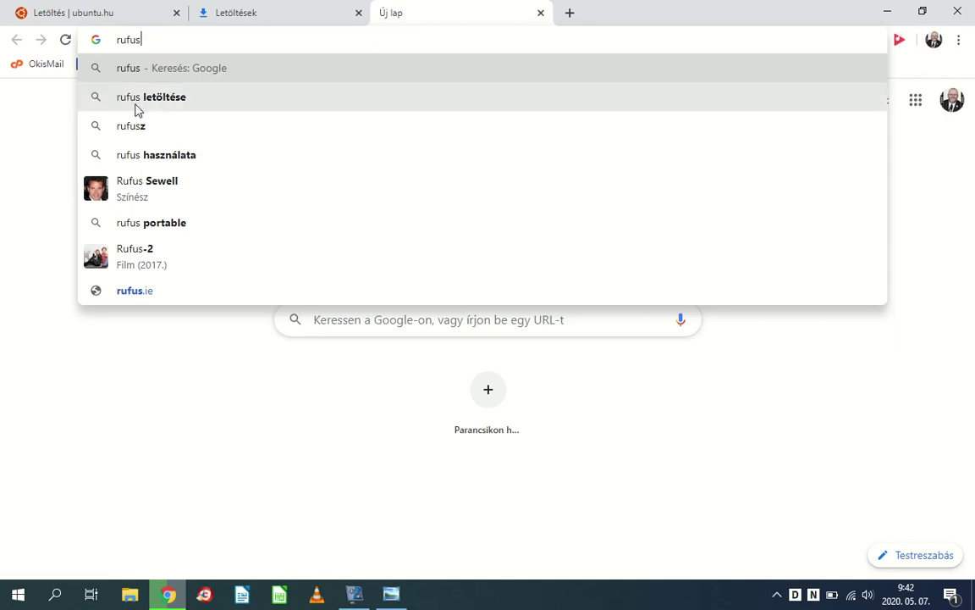
type("l")
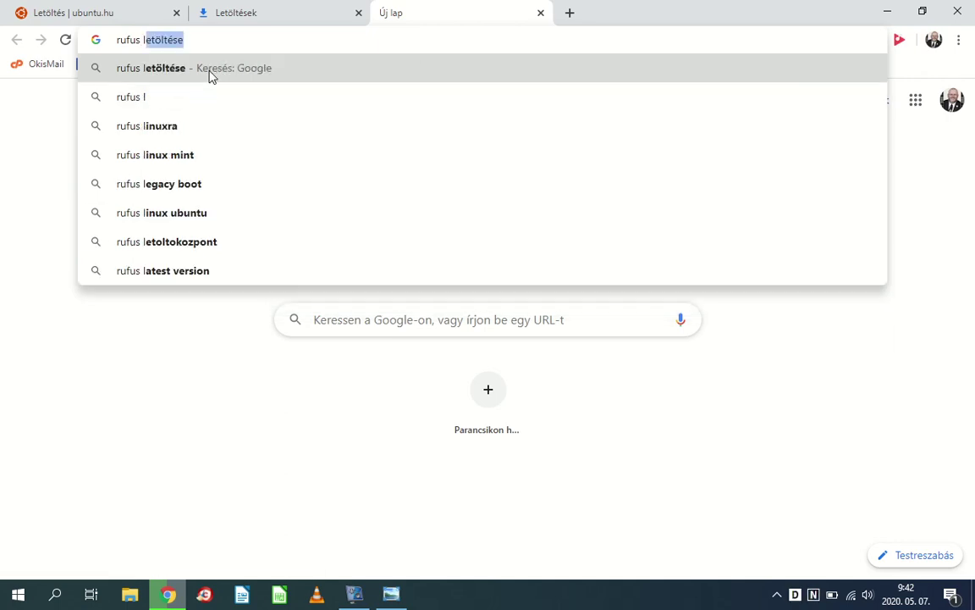
type("etös")
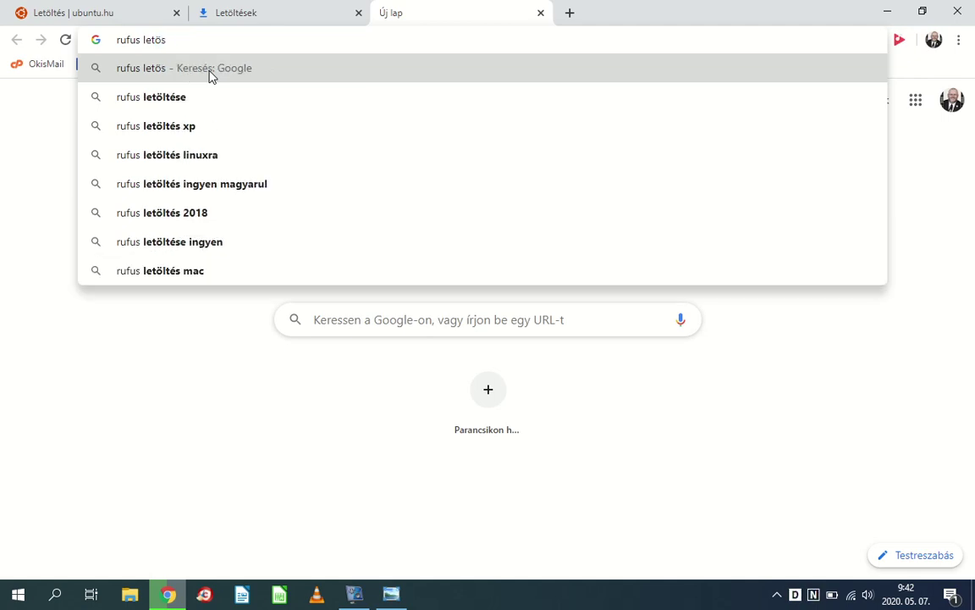
key("BackSpace")
type("ltése")
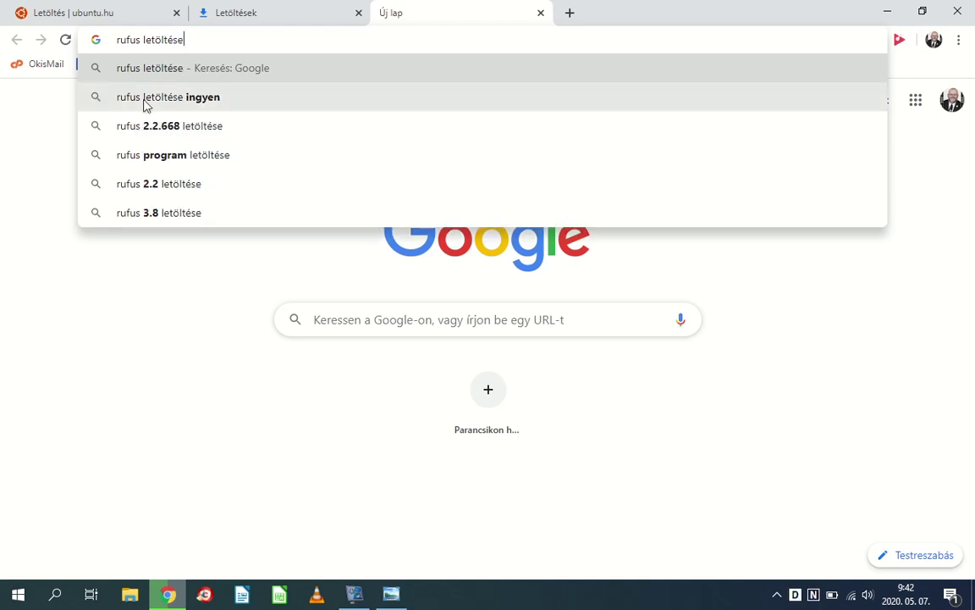
left_click(146, 103)
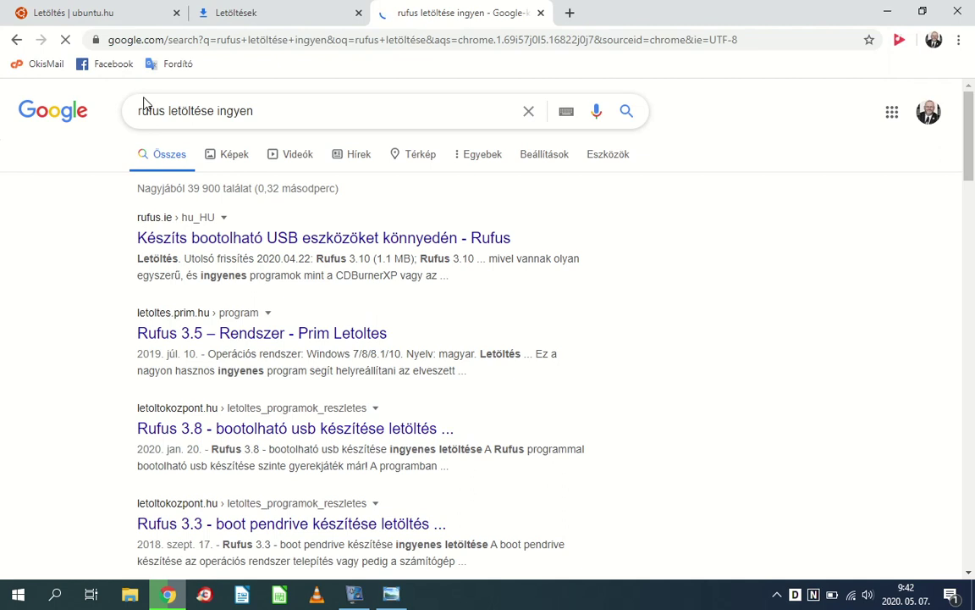
left_click(144, 222)
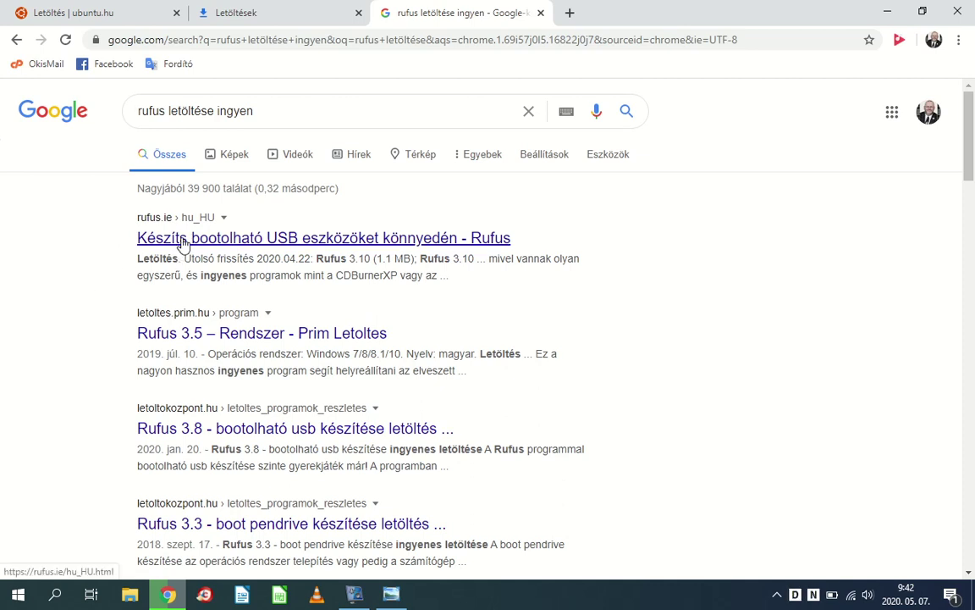
Open the official Rufus website at rufus.ie
left_click(339, 41)
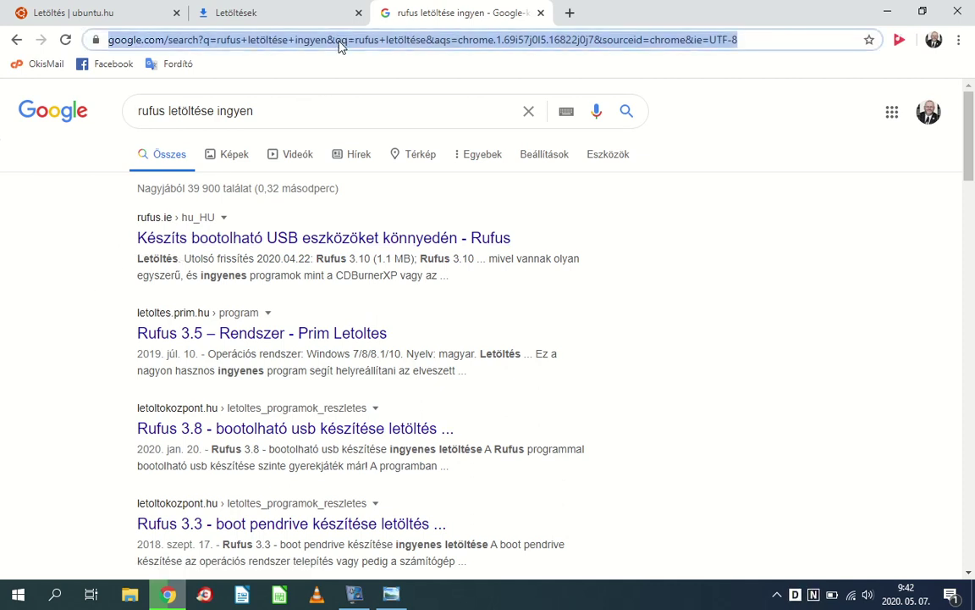
type("rufu")
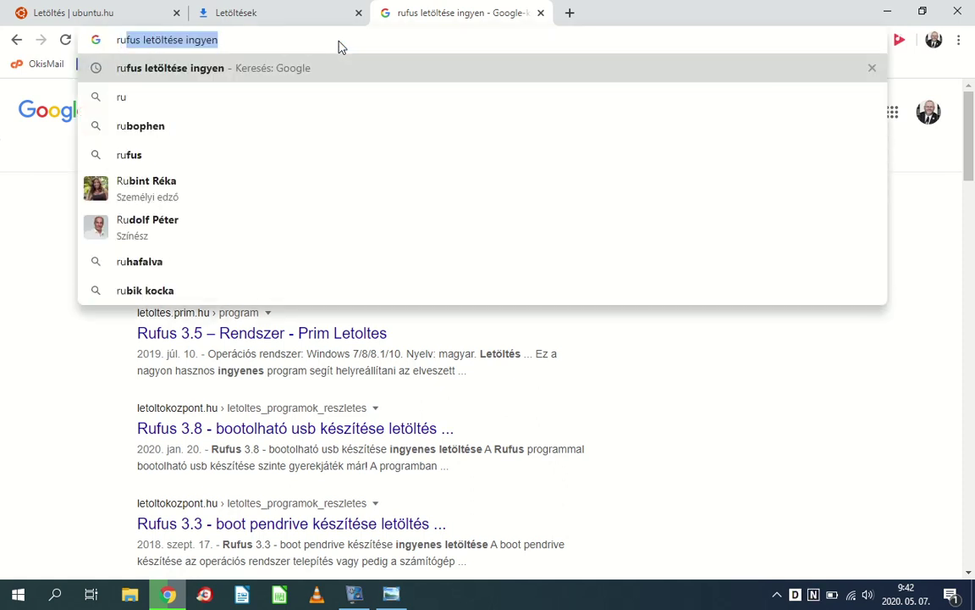
type("s.ie")
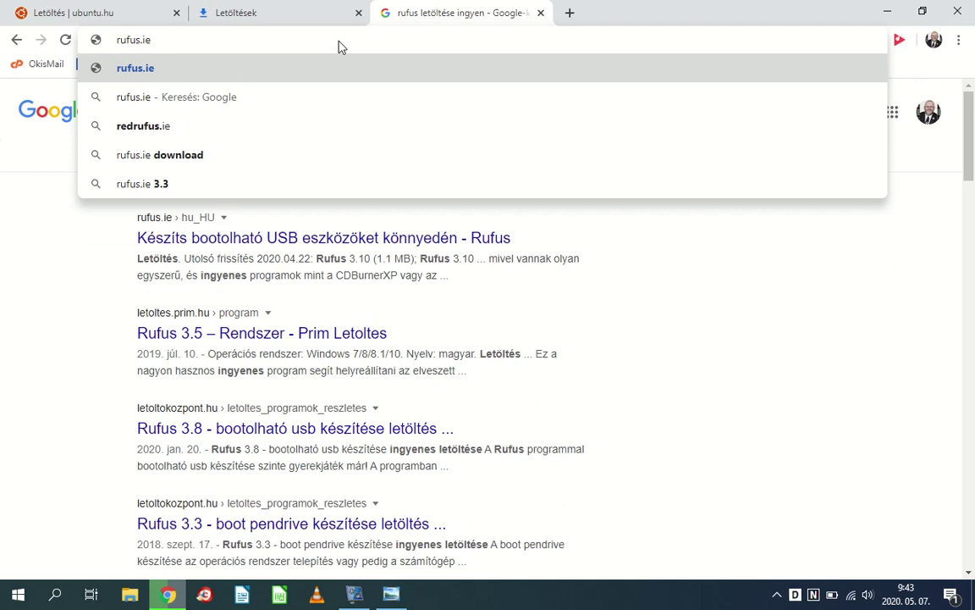
key("Return")
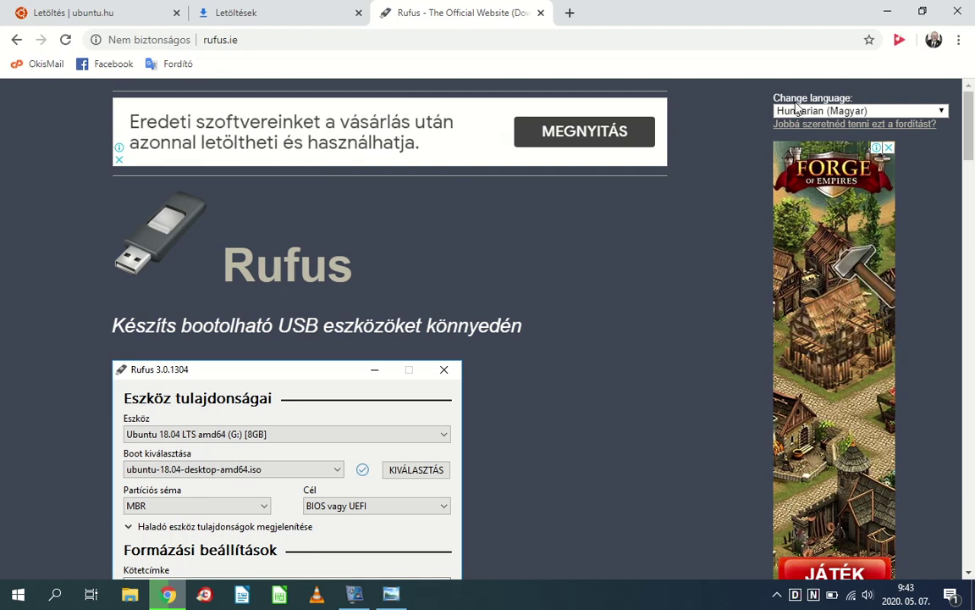
Download the portable version of Rufus 3.10 as rufus-3.10p into the Letöltések folder and close the Rufus website tab
scroll(581, 250, "down", 5)
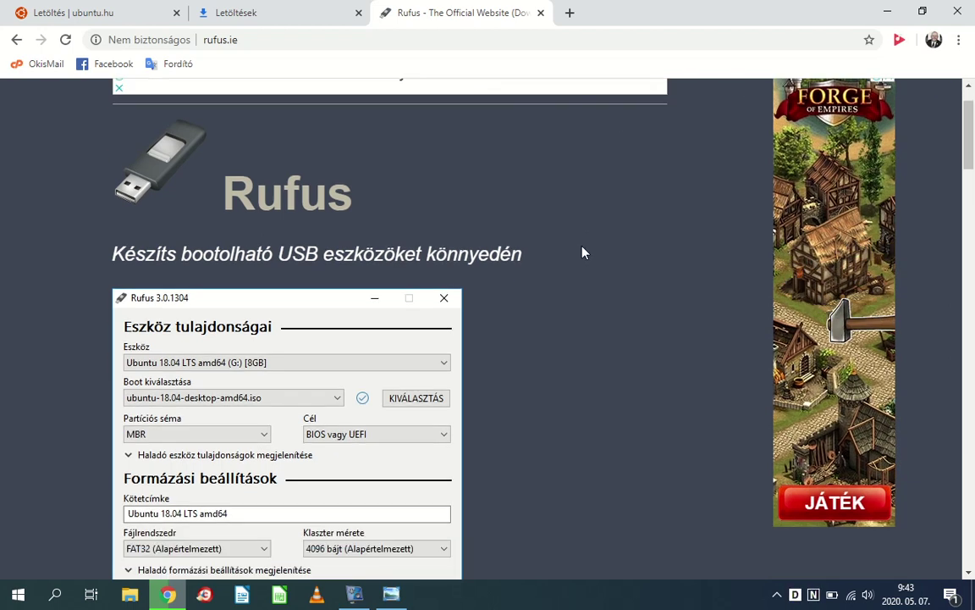
scroll(583, 252, "down", 5)
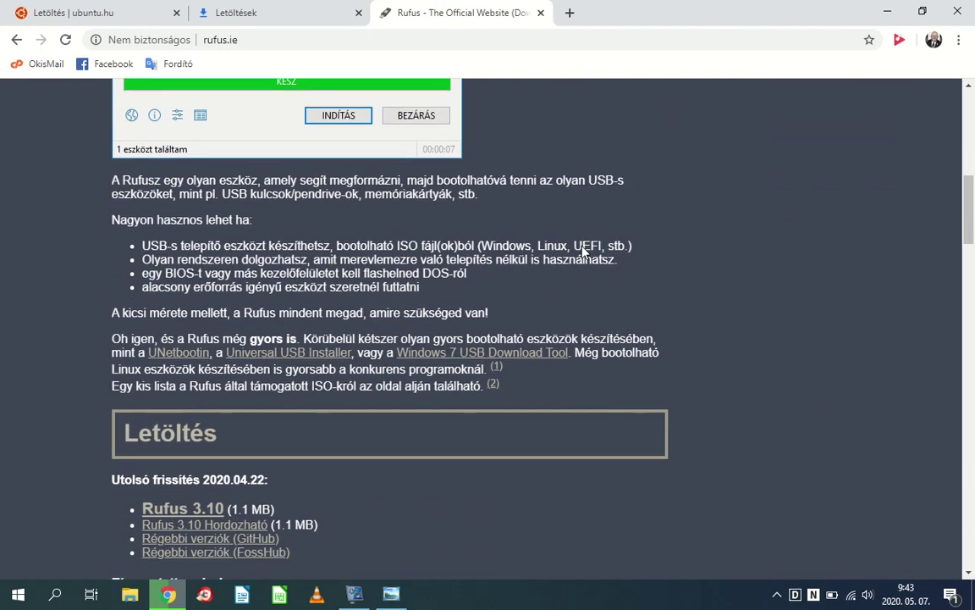
scroll(546, 263, "up", 1)
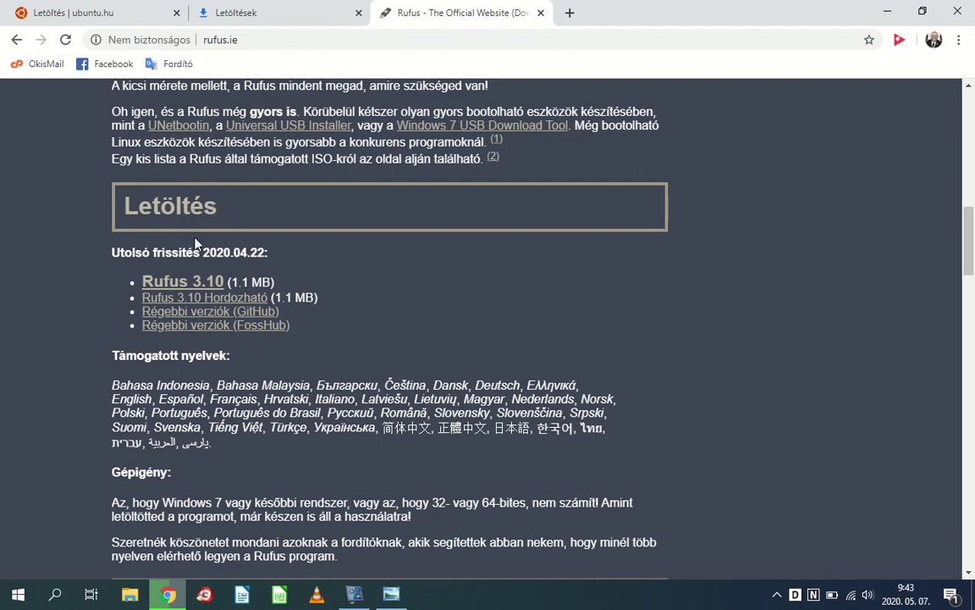
left_click(208, 304)
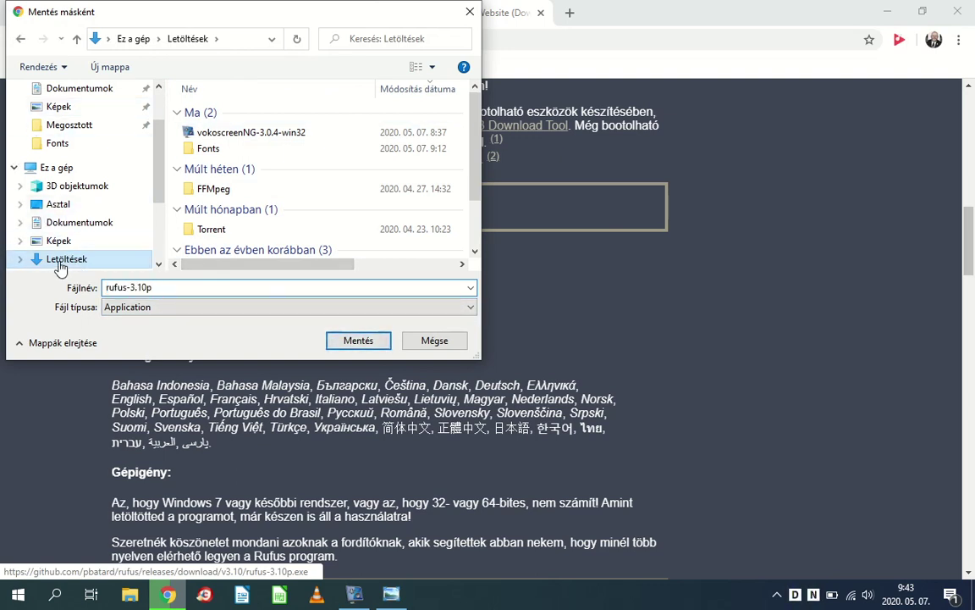
left_click(359, 340)
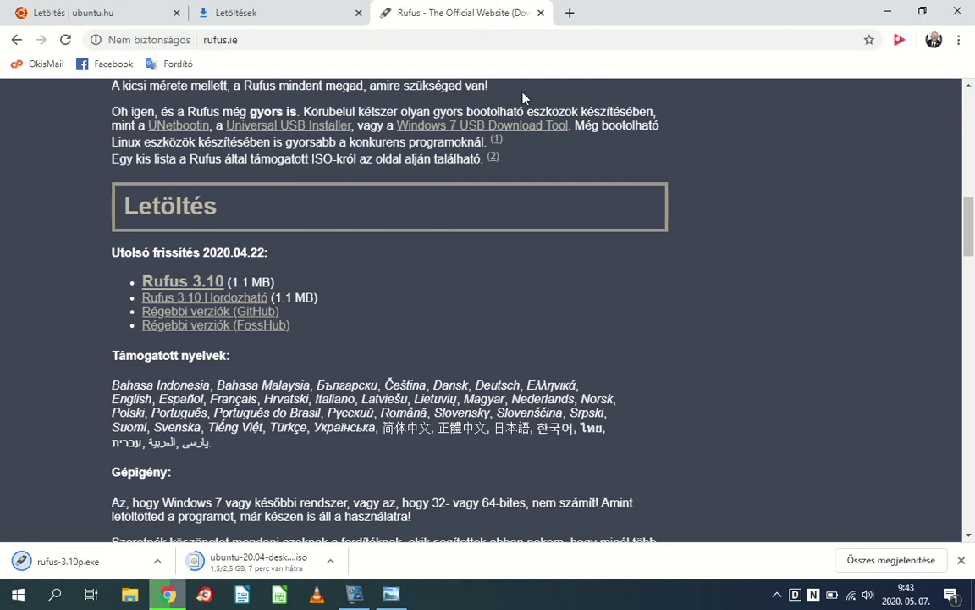
left_click(540, 12)
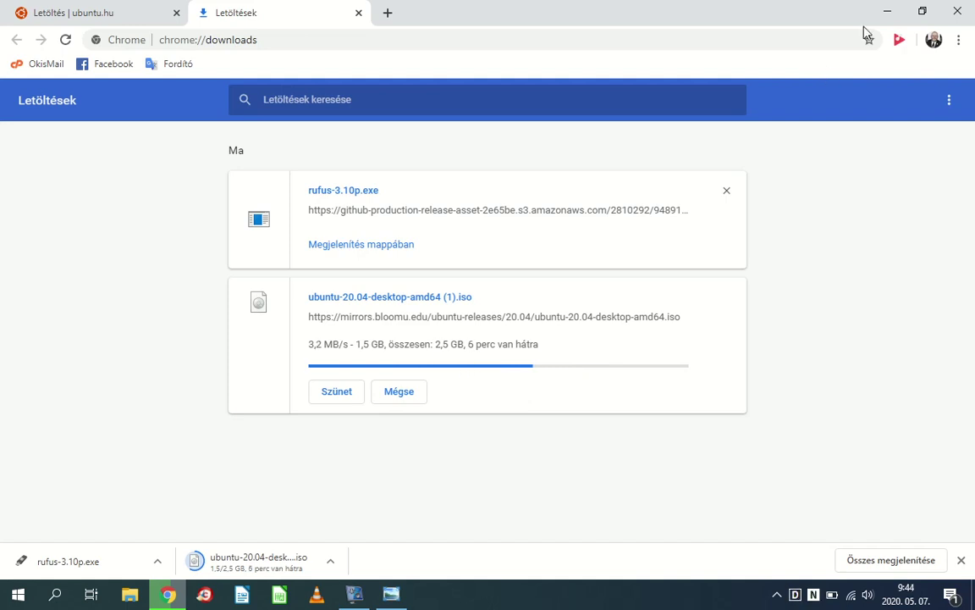
Minimize the browser, close the Pendrives picture, and open the Letöltések folder in File Explorer
left_click(884, 12)
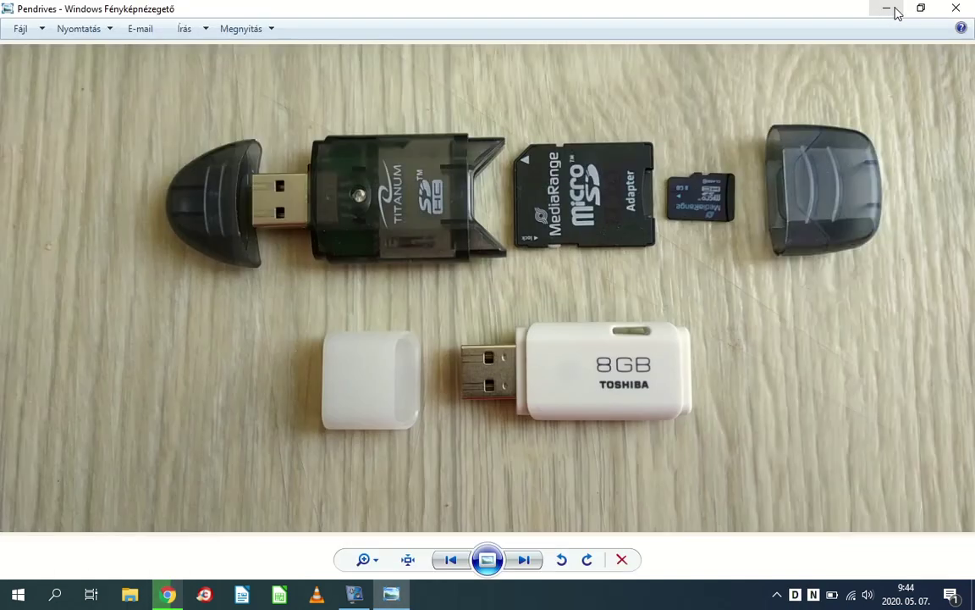
left_click(958, 9)
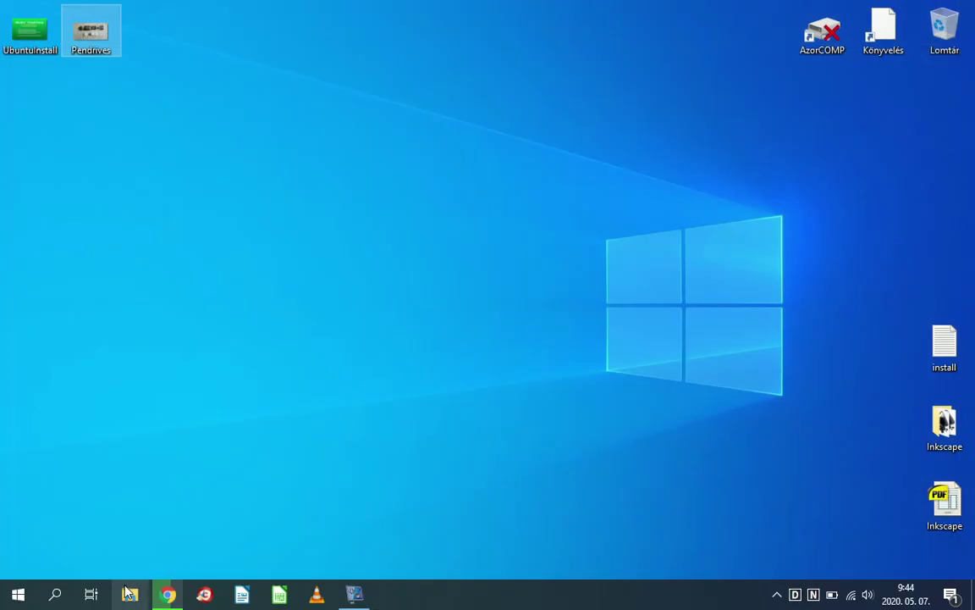
key("super+e")
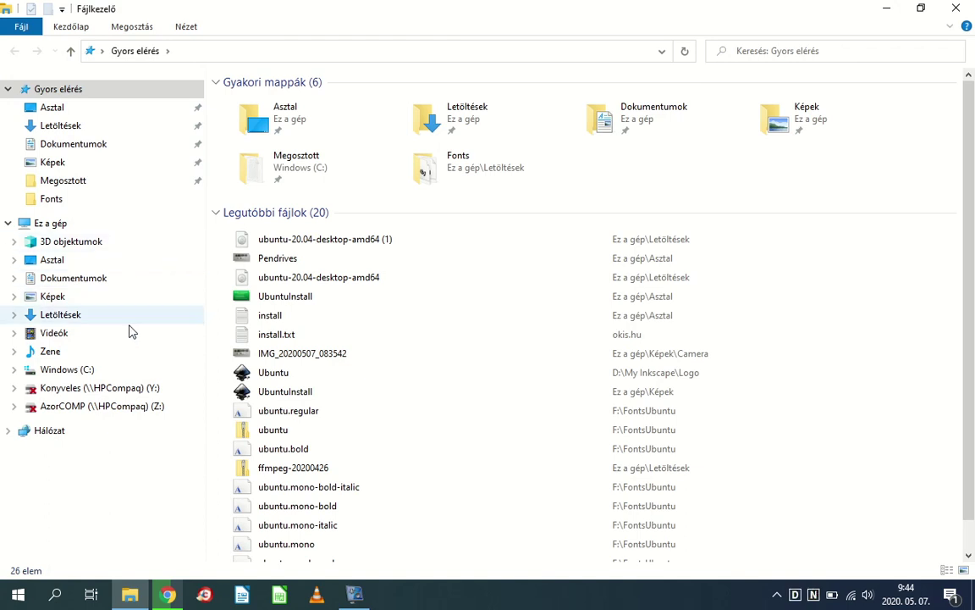
left_click(64, 316)
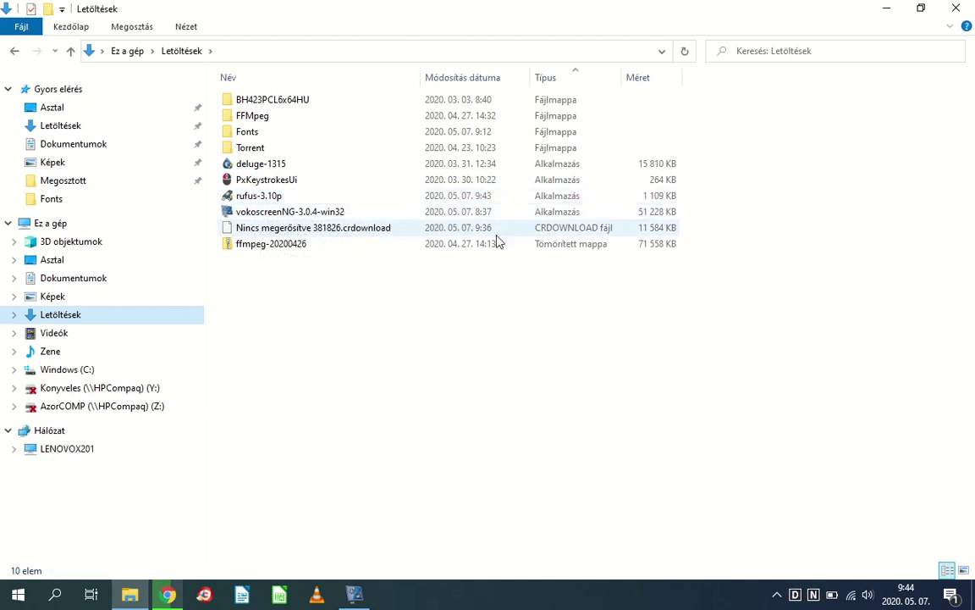
Run rufus-3.10p once, allow it to check for updates, and close it together with clearing the folder window away
double_click(286, 201)
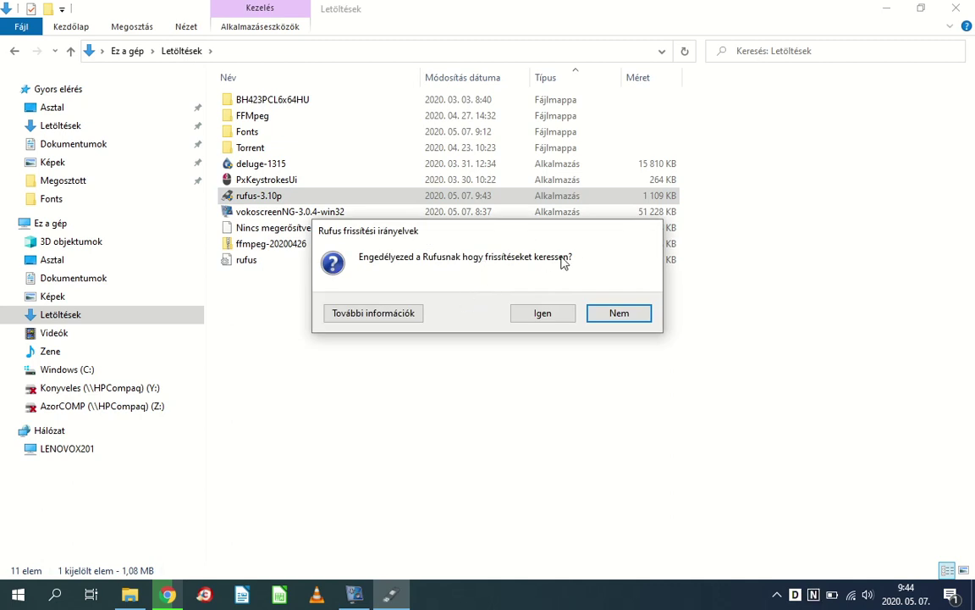
left_click(542, 313)
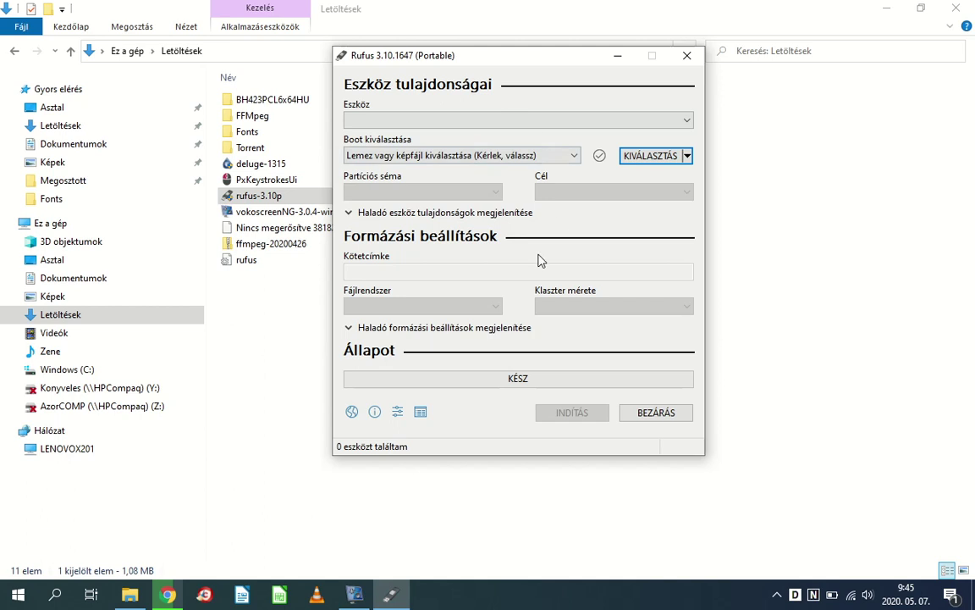
left_click(686, 55)
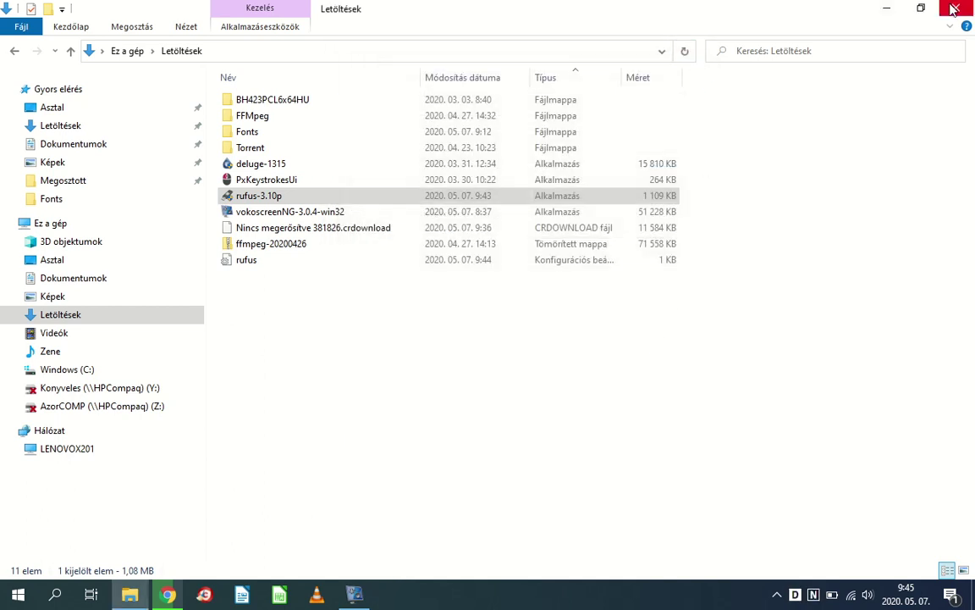
left_click(883, 8)
Switch to the Chrome downloads list and show the downloaded ubuntu-20.04-desktop-amd64 (1).iso in its folder
left_click(167, 595)
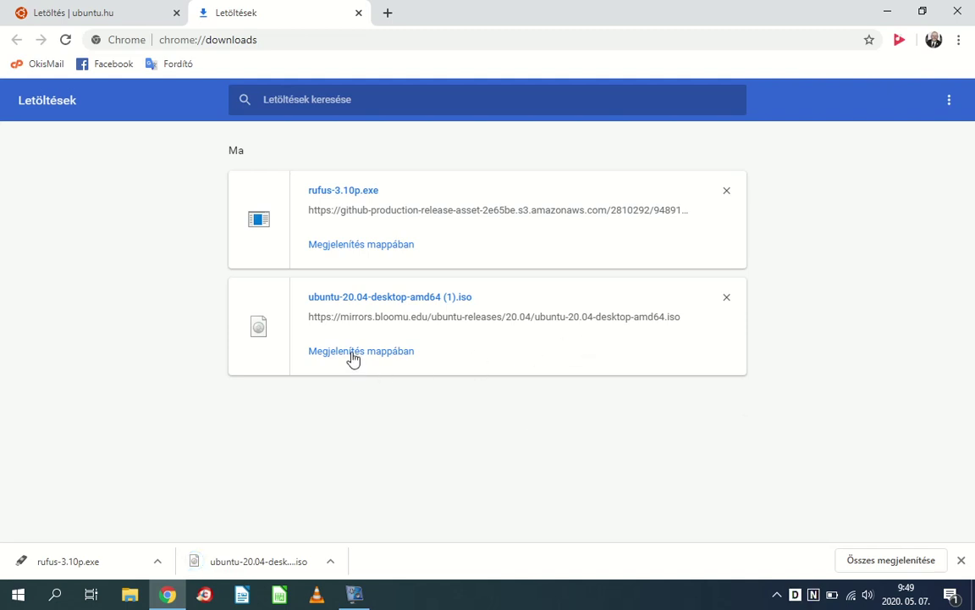
left_click(776, 596)
left_click(511, 475)
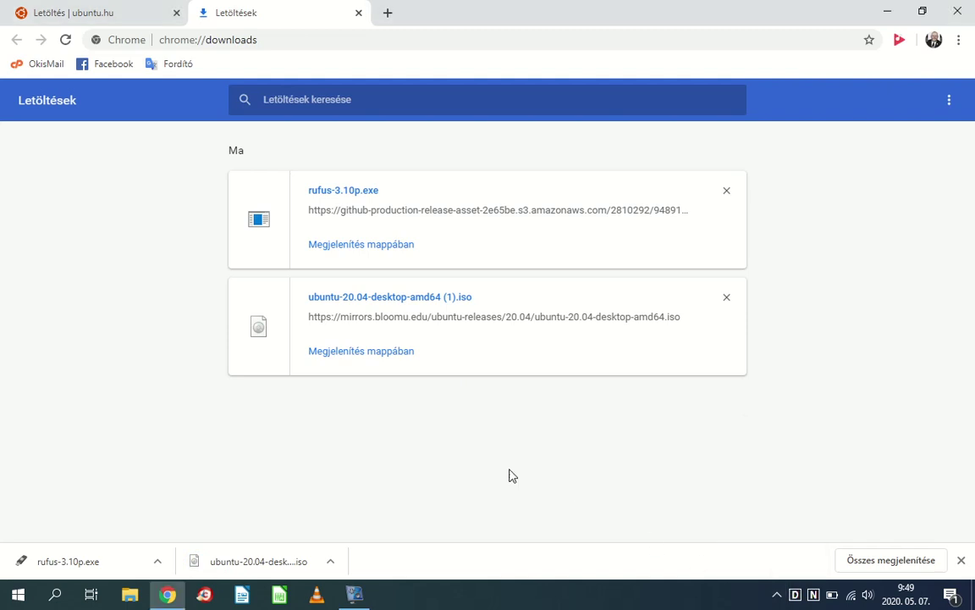
left_click(343, 359)
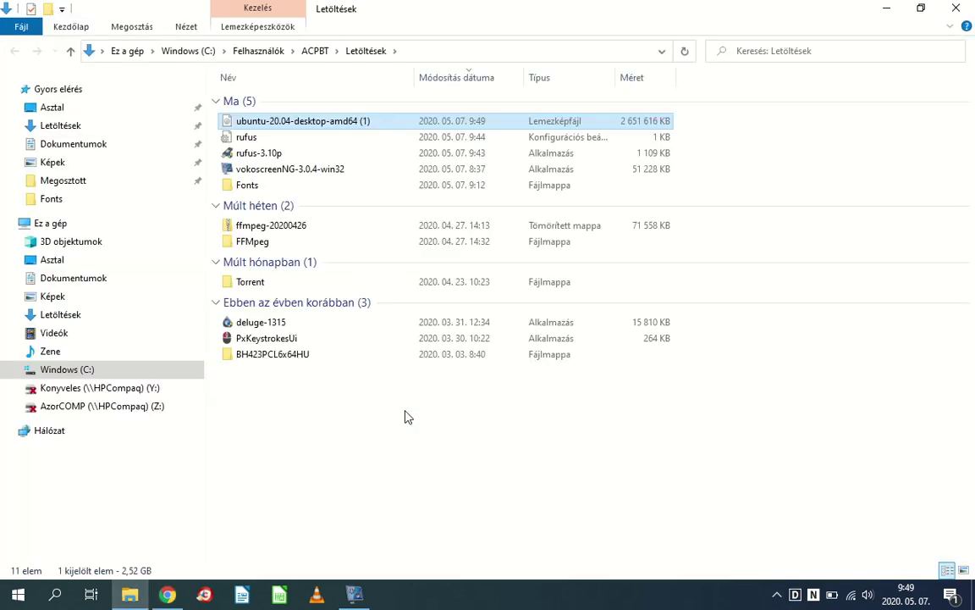
Rename the downloaded ISO file to ubuntu-20.04-desktop-amd64 by removing the "(1)" suffix
left_click(331, 124)
key("End")
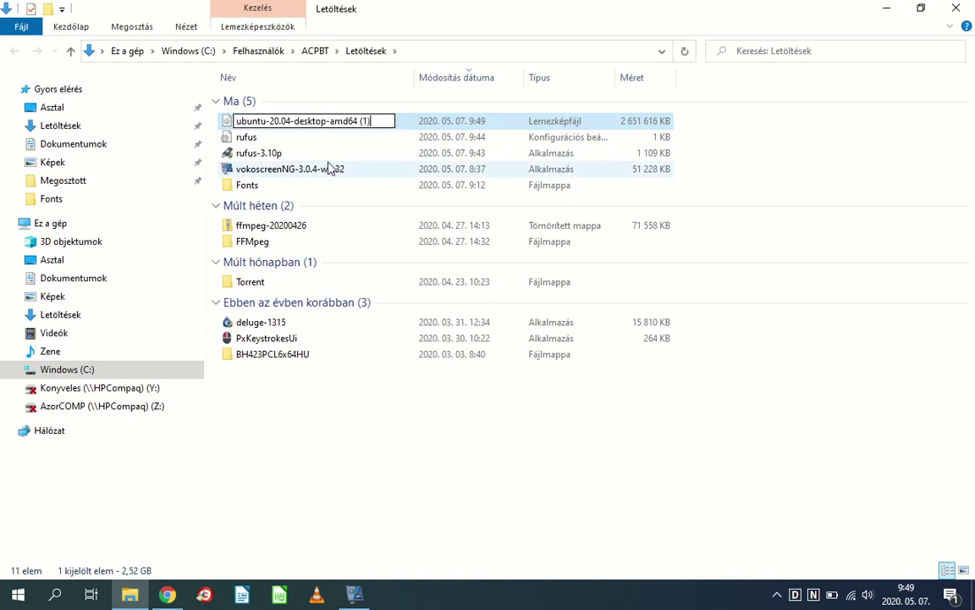
key("BackSpace")
key("BackSpace")
key("BackSpace")
key("BackSpace")
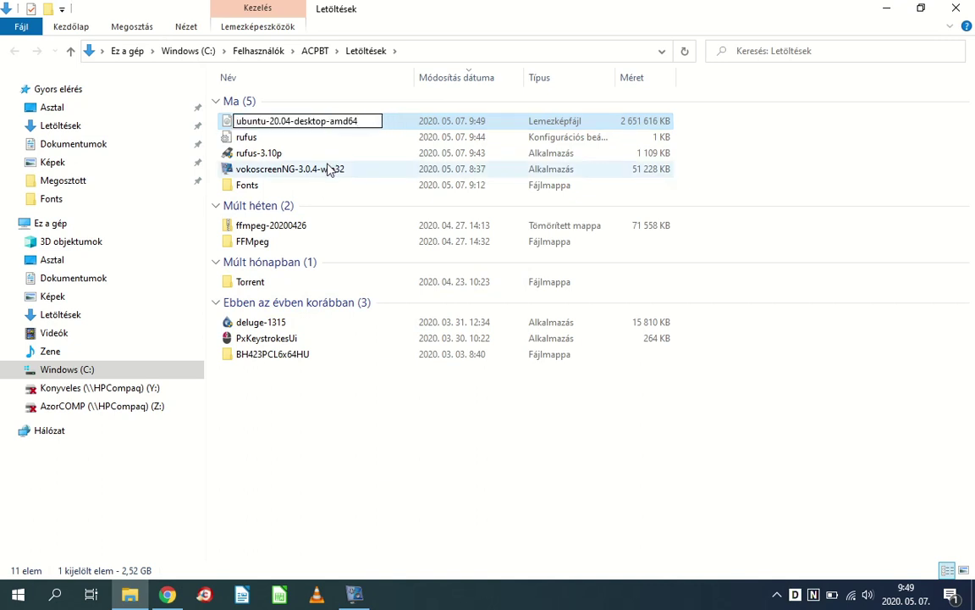
key("Return")
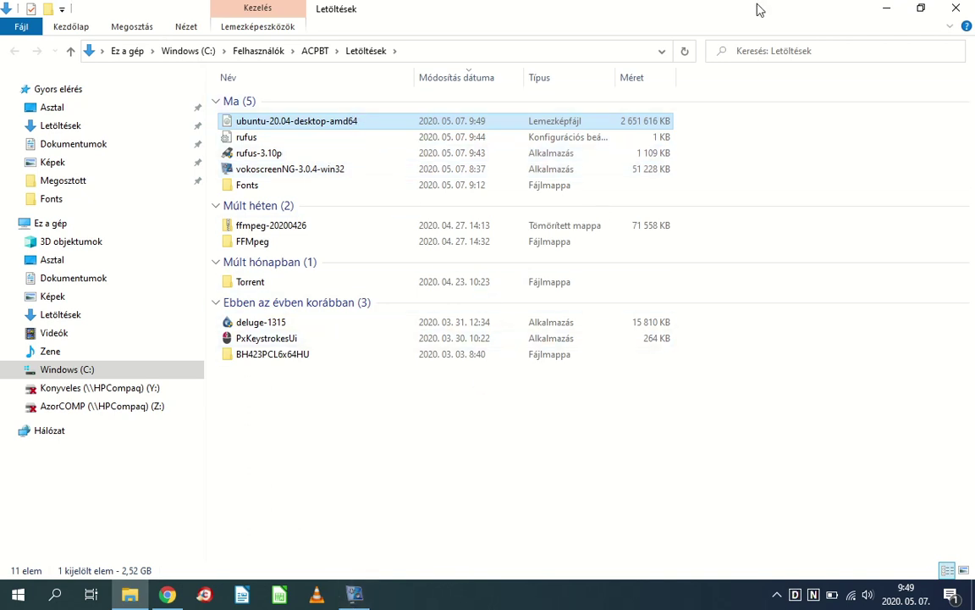
Minimize the open windows, then review the UbuntuInstall checklist picture and the Pendrives picture from the desktop
left_click(885, 11)
left_click(884, 10)
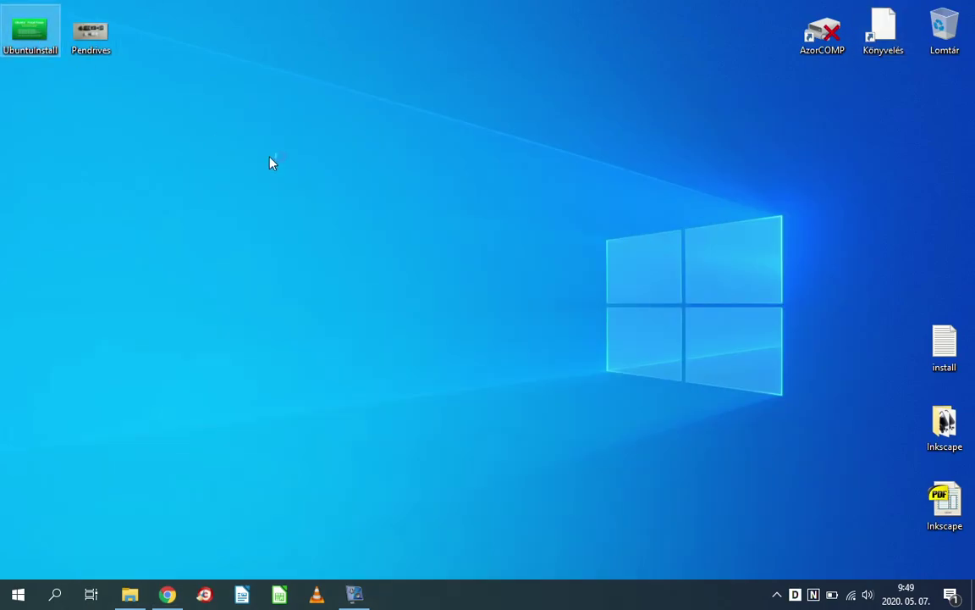
key("Return")
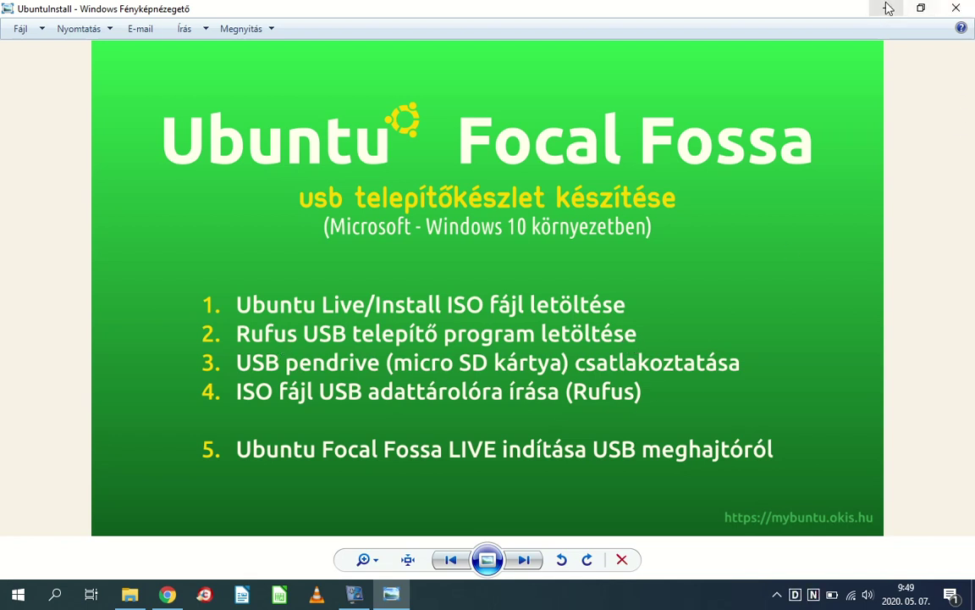
left_click(956, 8)
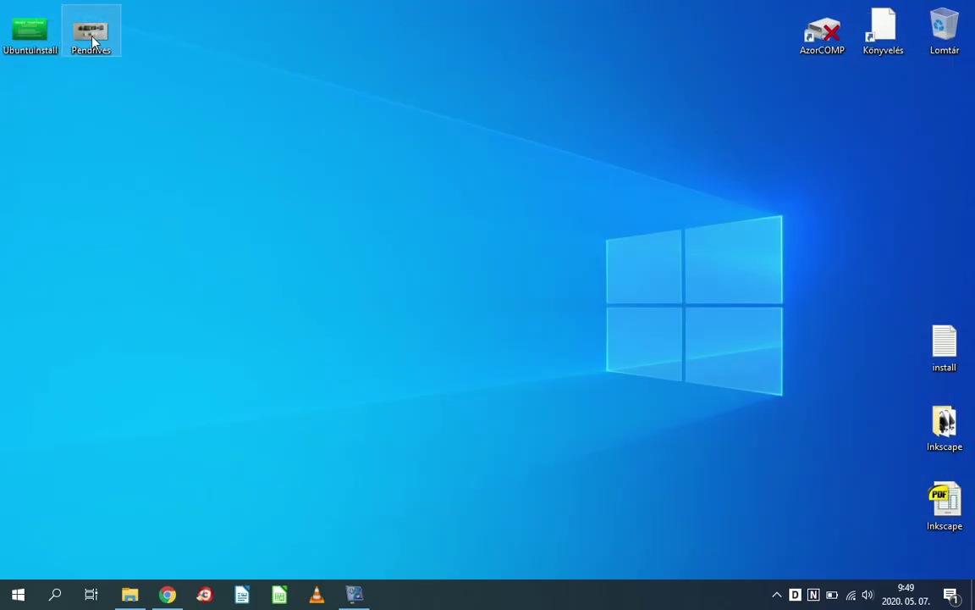
double_click(85, 33)
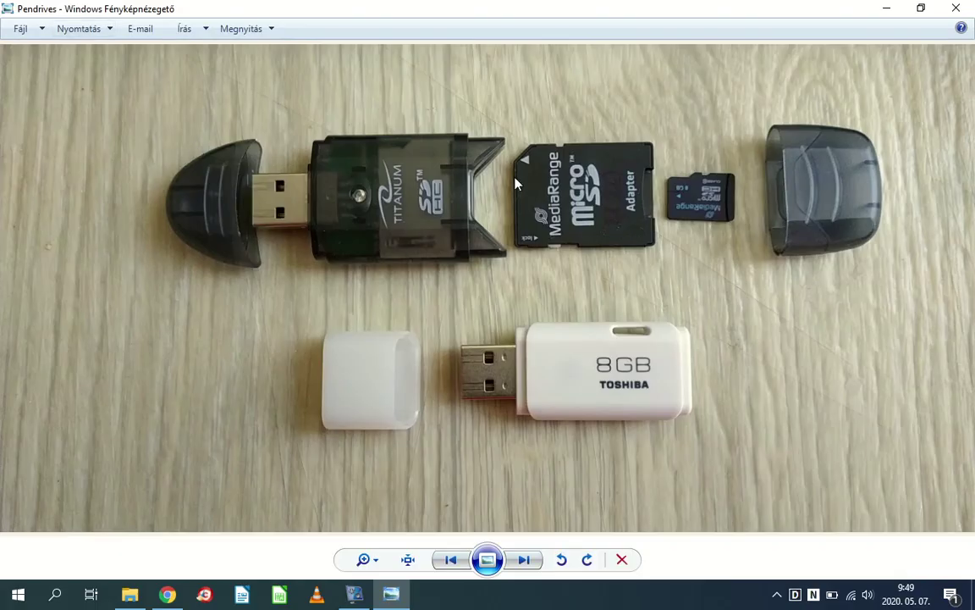
left_click(957, 10)
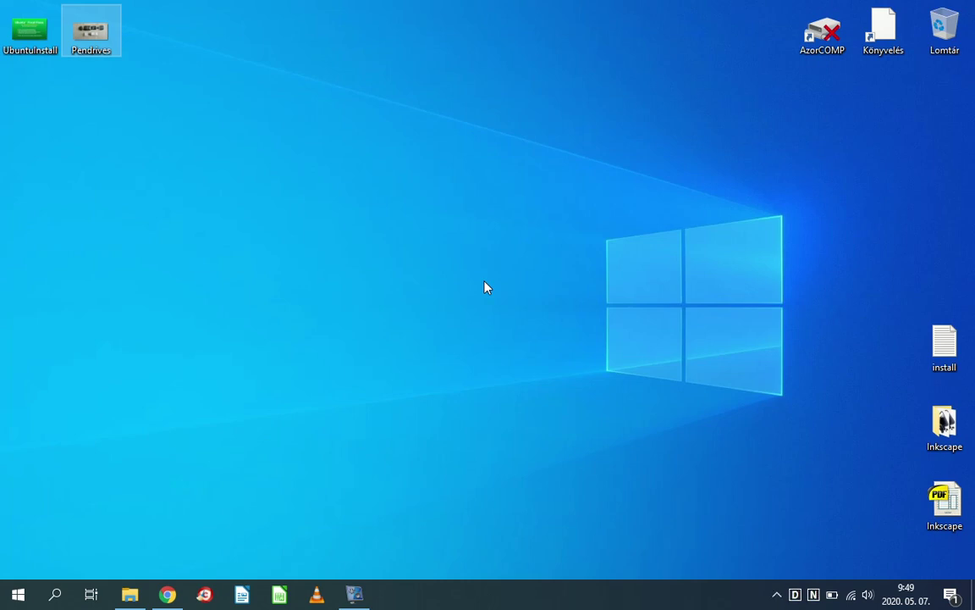
Start rufus-3.10p from the Letöltések folder and minimize the folder window
left_click(129, 595)
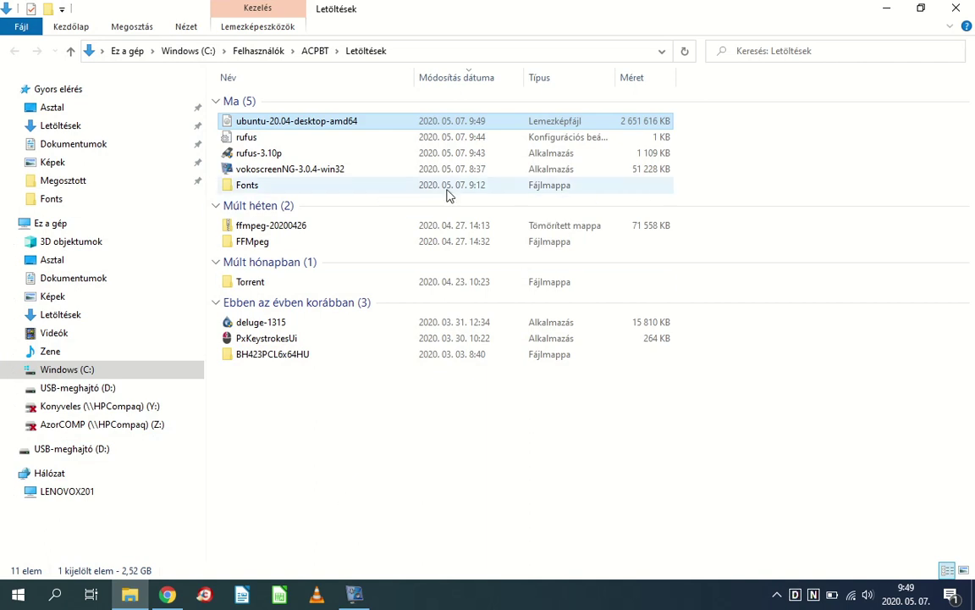
mouse_move(250, 159)
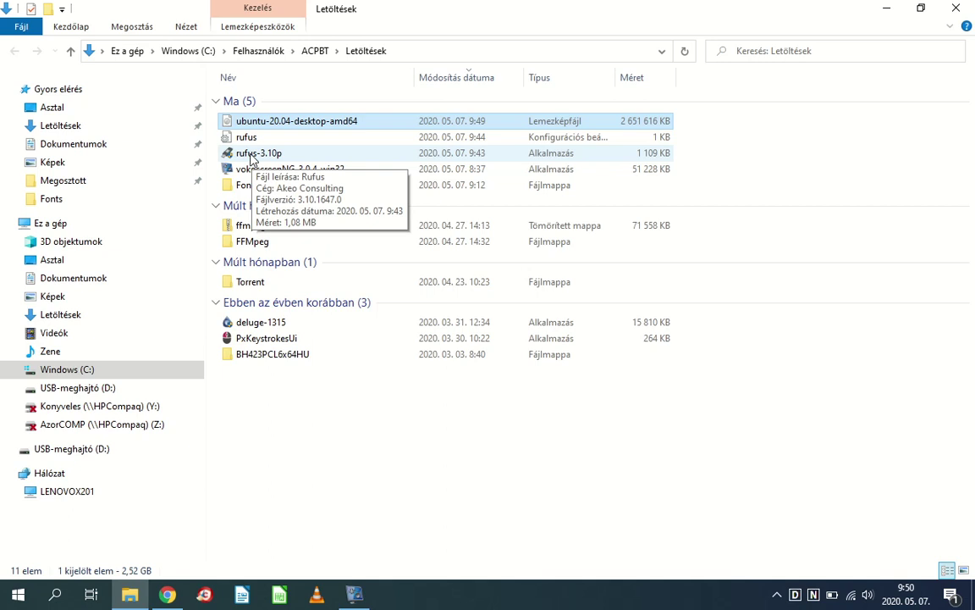
double_click(250, 154)
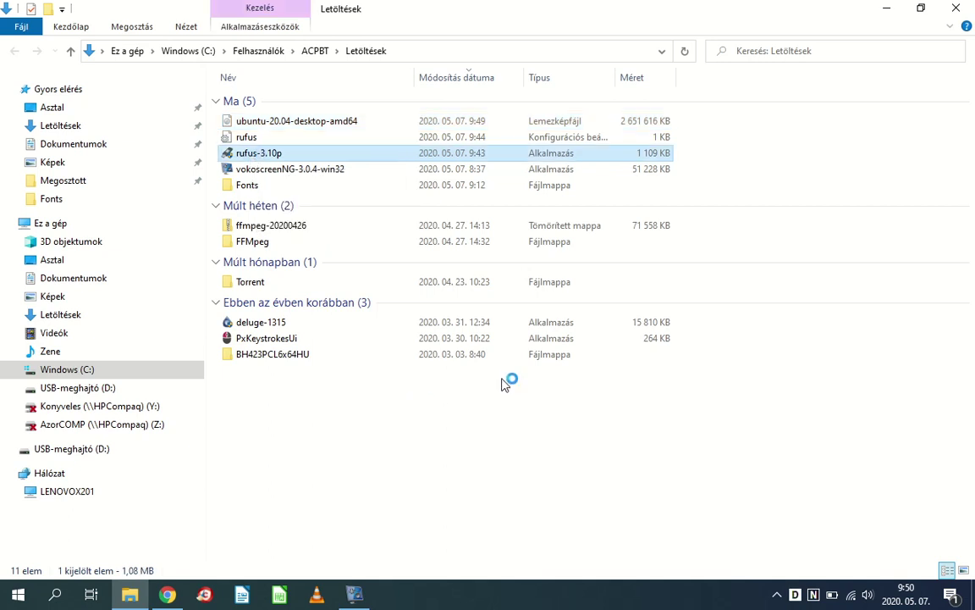
left_click(884, 8)
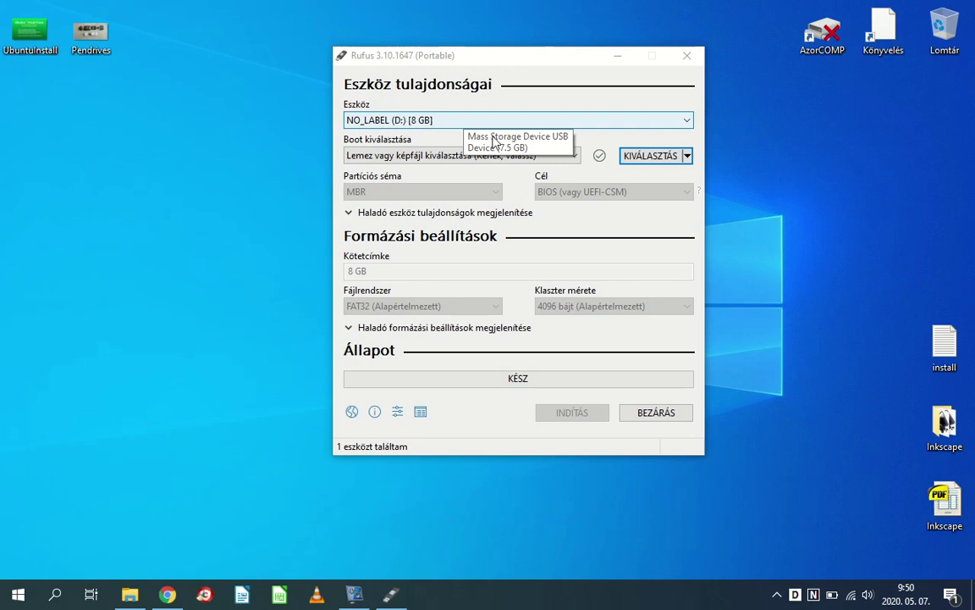
Select NO_LABEL (D:) [8 GB] as the target device and the disk or ISO image option as the boot selection
left_click(621, 124)
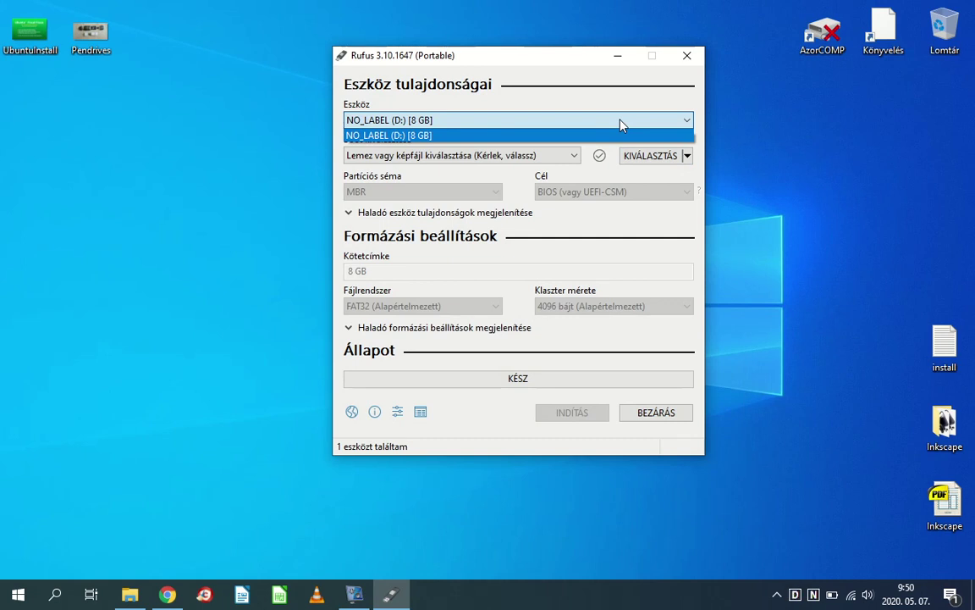
left_click(441, 138)
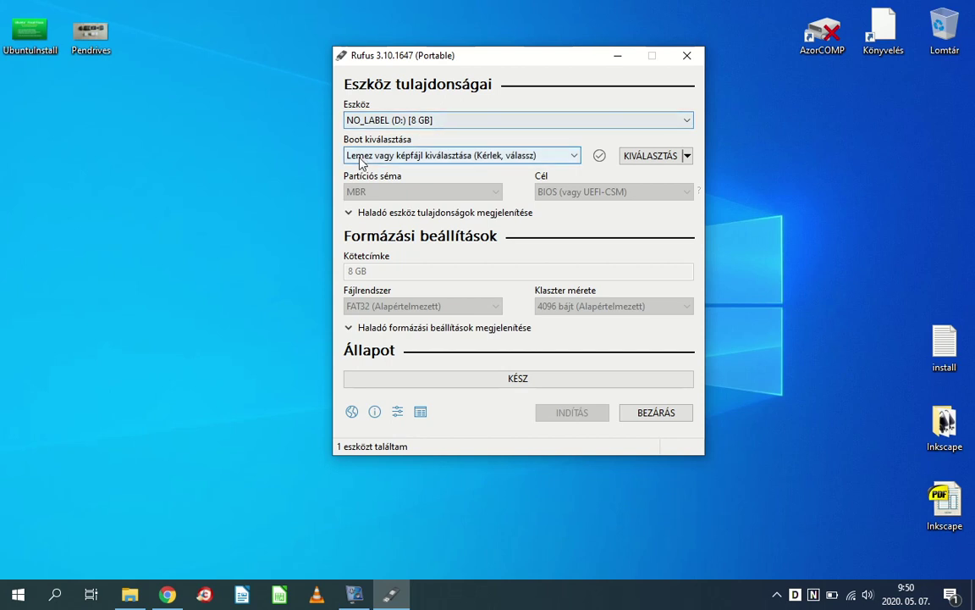
left_click(489, 158)
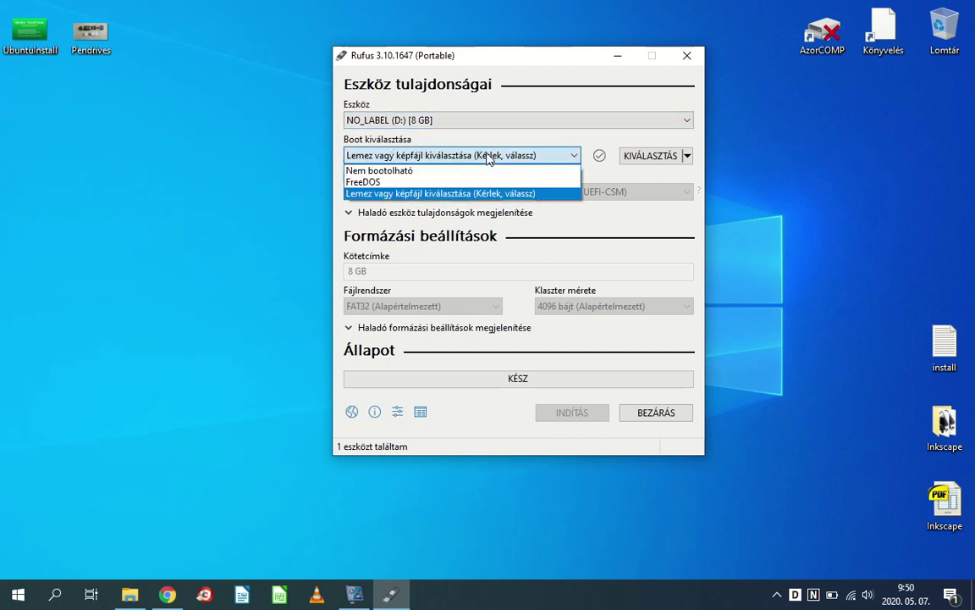
left_click(428, 194)
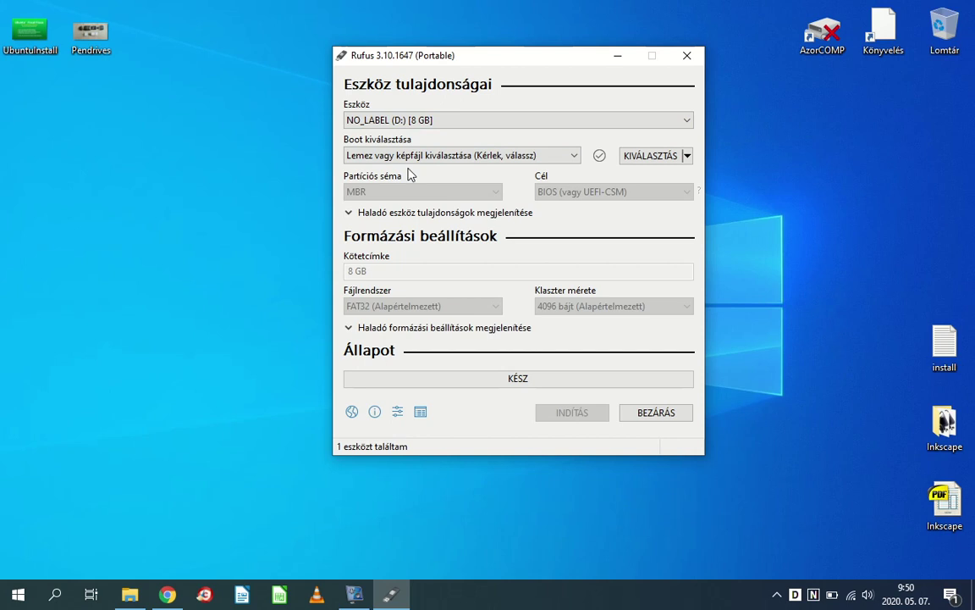
Load ubuntu-20.04-desktop-amd64 from the Letöltések folder as the boot image
left_click(648, 157)
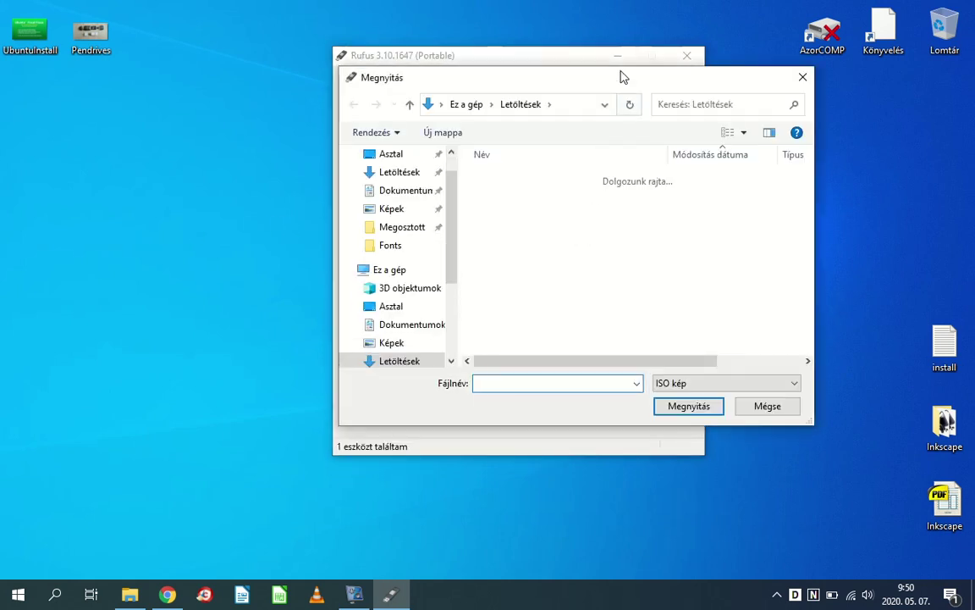
left_click(401, 320)
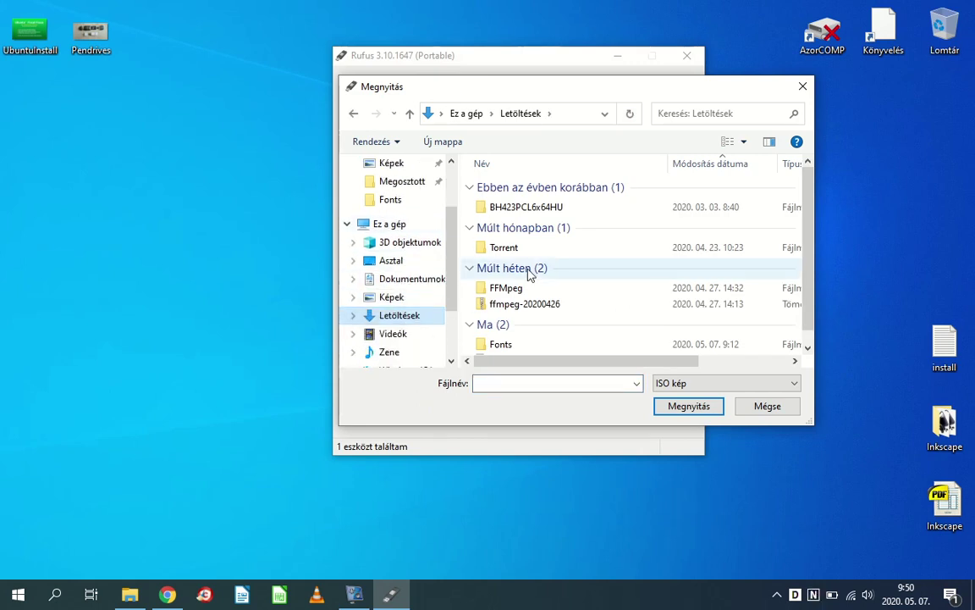
left_click(551, 348)
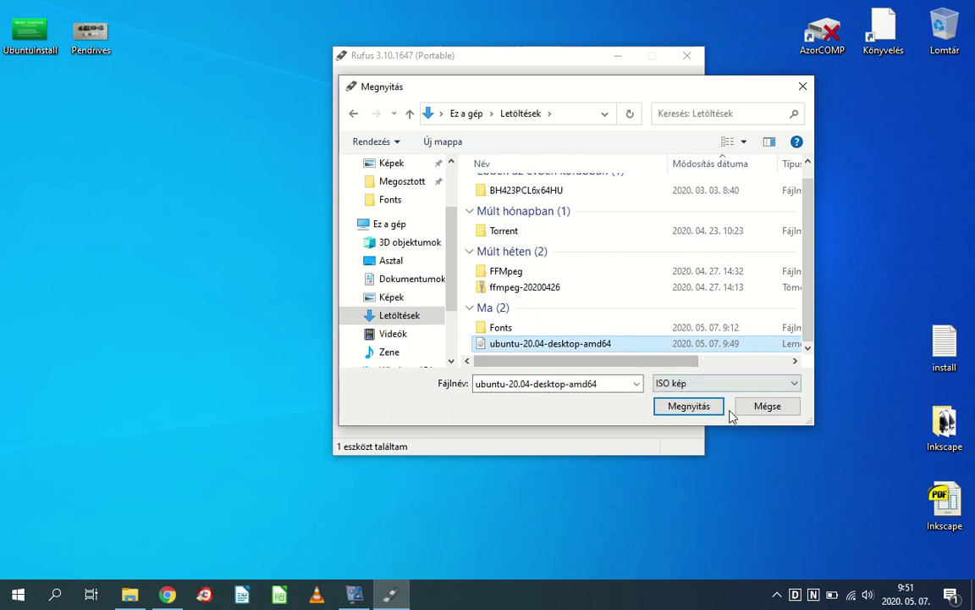
left_click(690, 407)
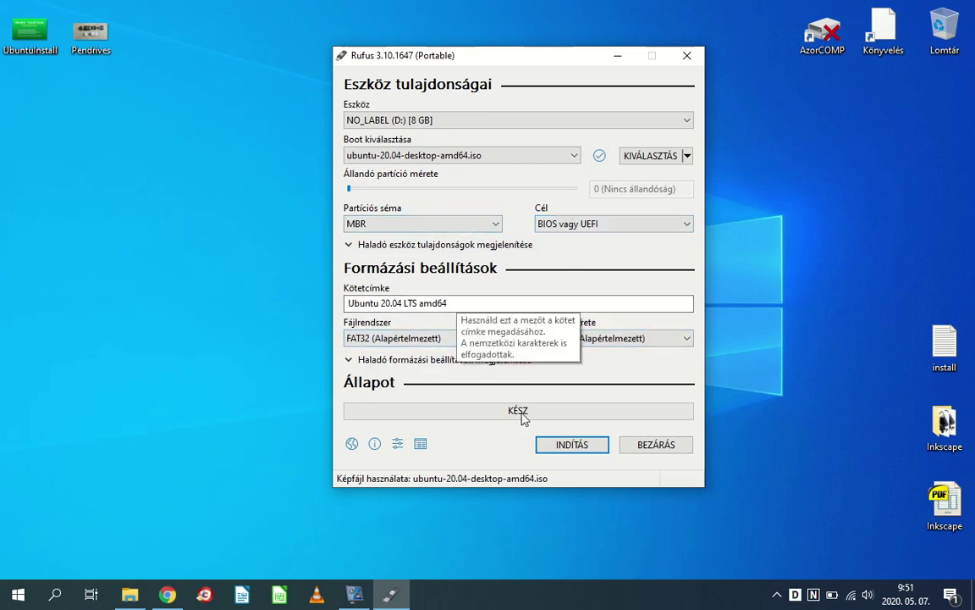
Write the image to the 8 GB drive in ISO image mode, accepting the Syslinux download and data erasure, and close Rufus when finished
left_click(572, 447)
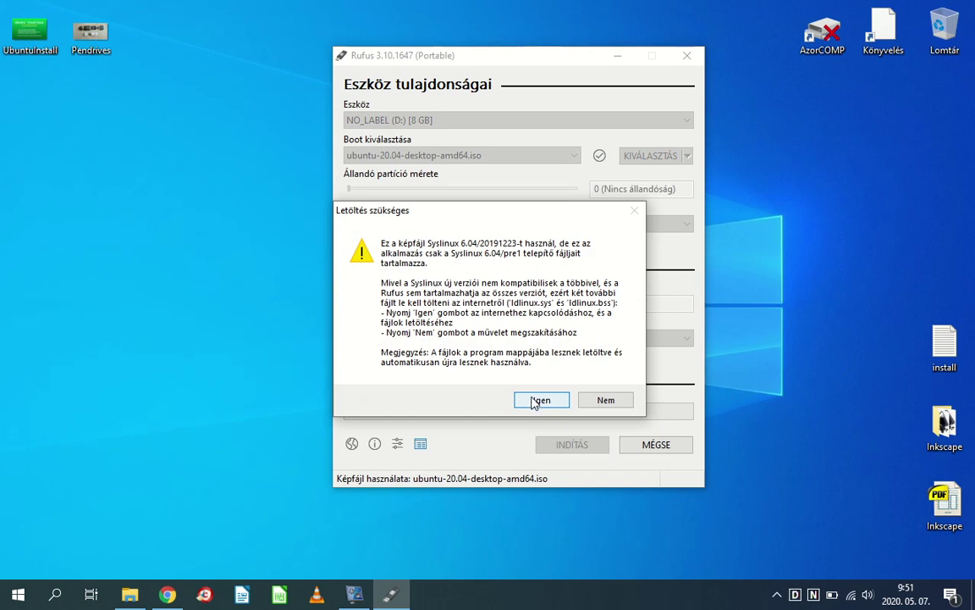
left_click(539, 400)
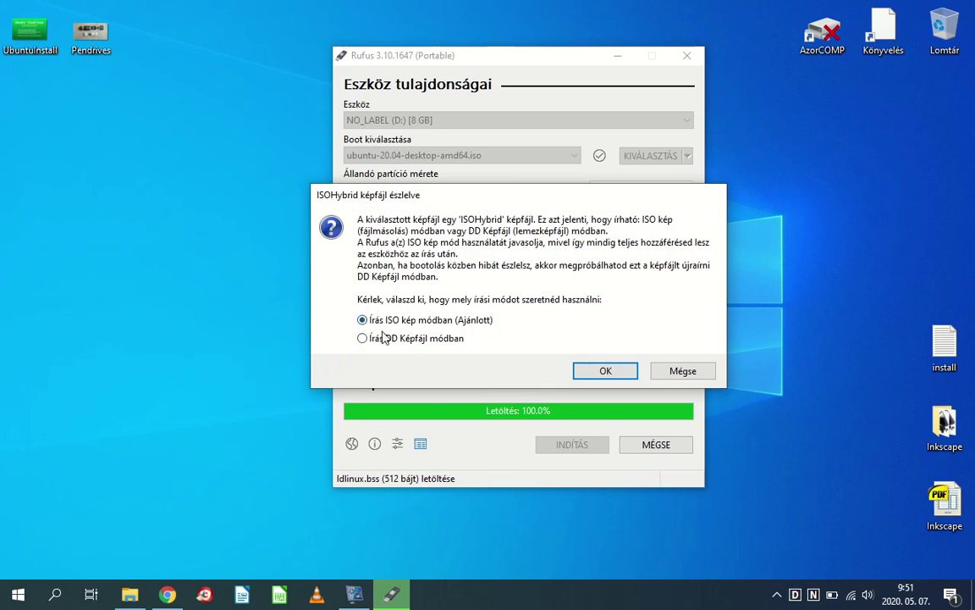
left_click(605, 372)
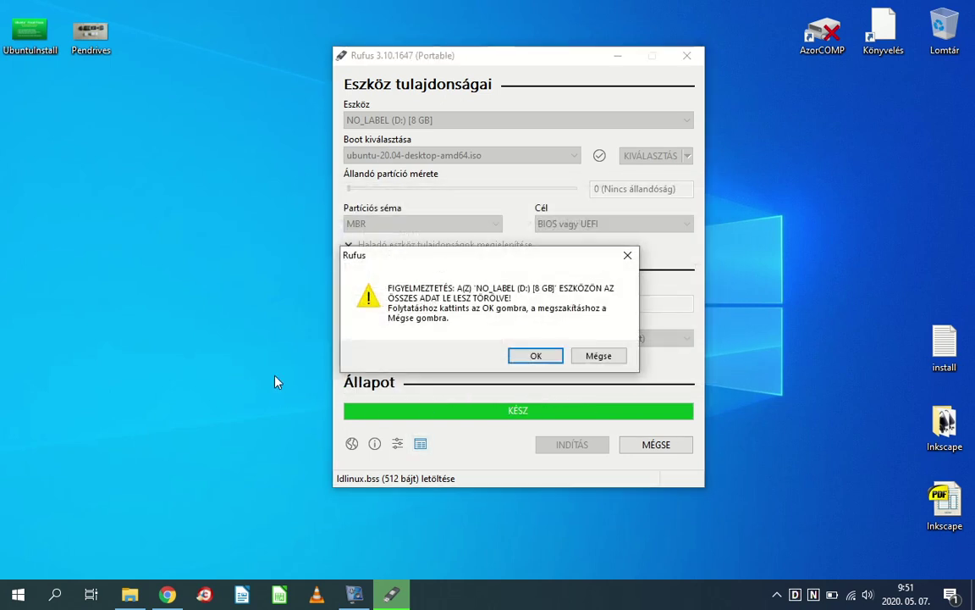
left_click(536, 356)
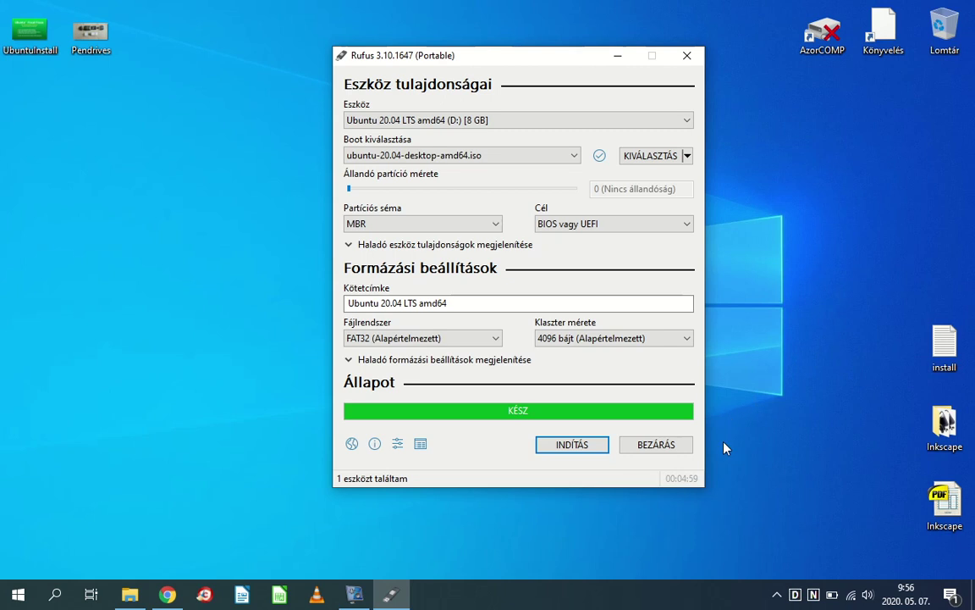
left_click(657, 448)
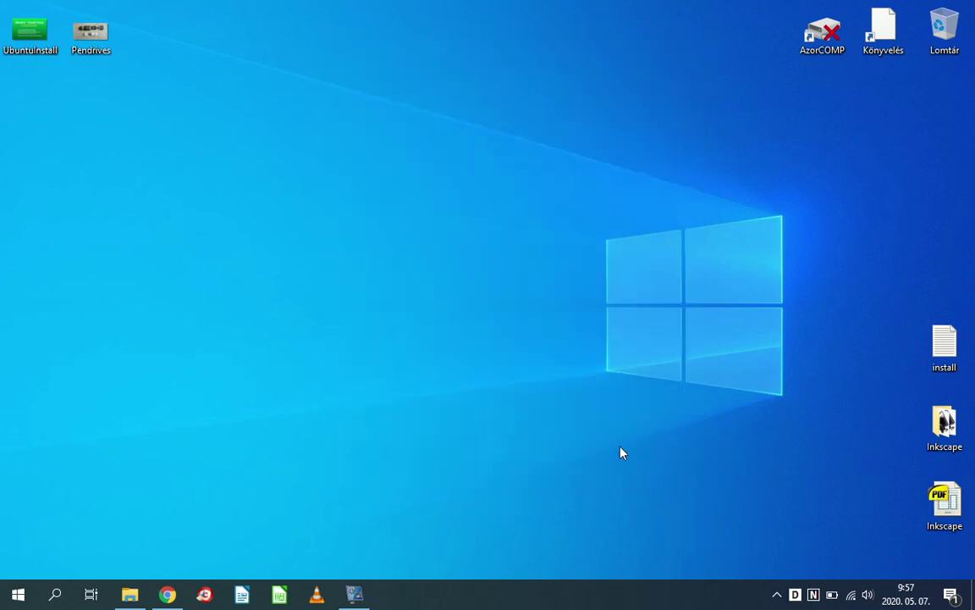
Switch to File Explorer, examine the files written to the UBUNTU 20_0 (D:) drive, and minimize the window
mouse_move(128, 592)
left_click(153, 569)
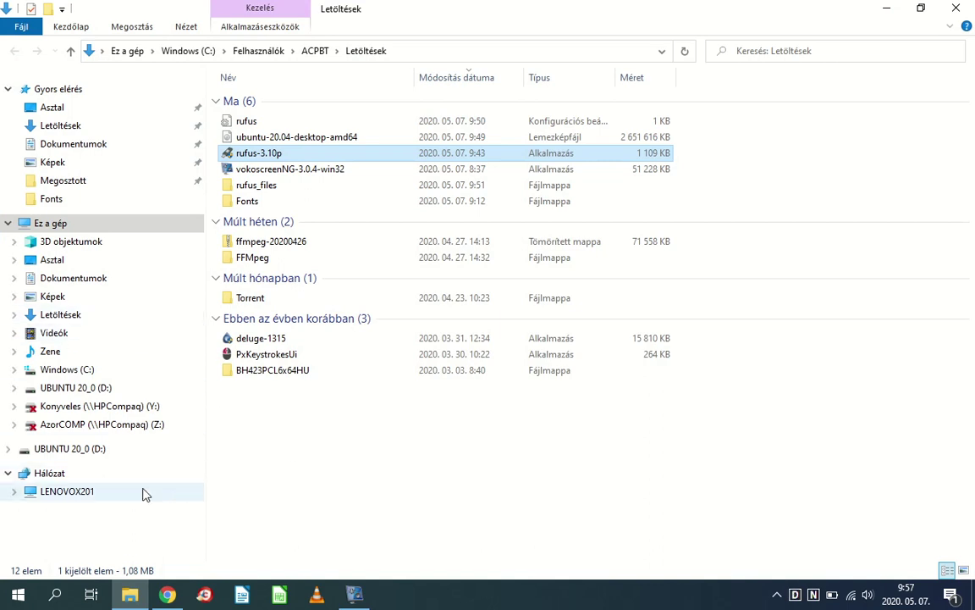
left_click(61, 455)
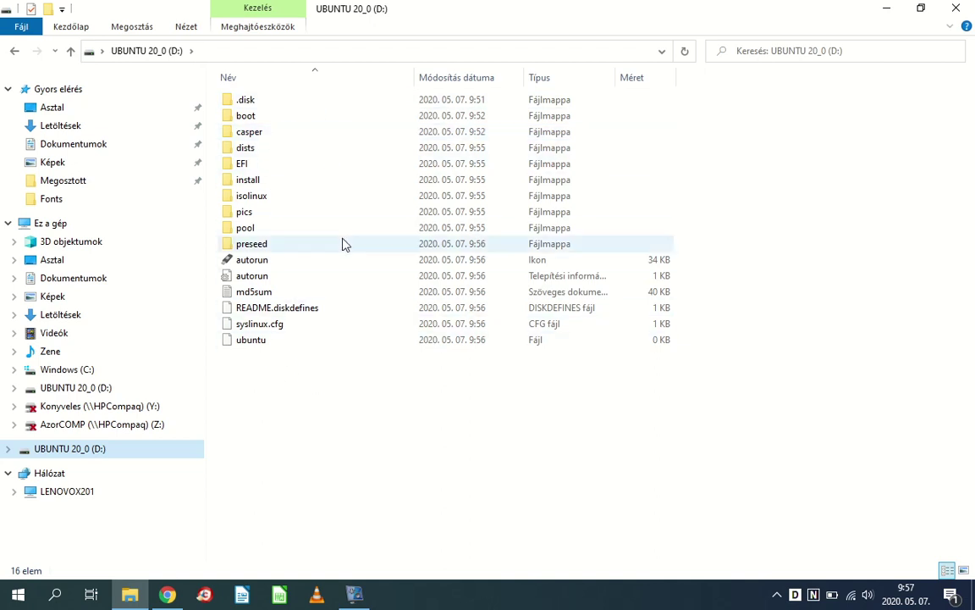
mouse_move(343, 244)
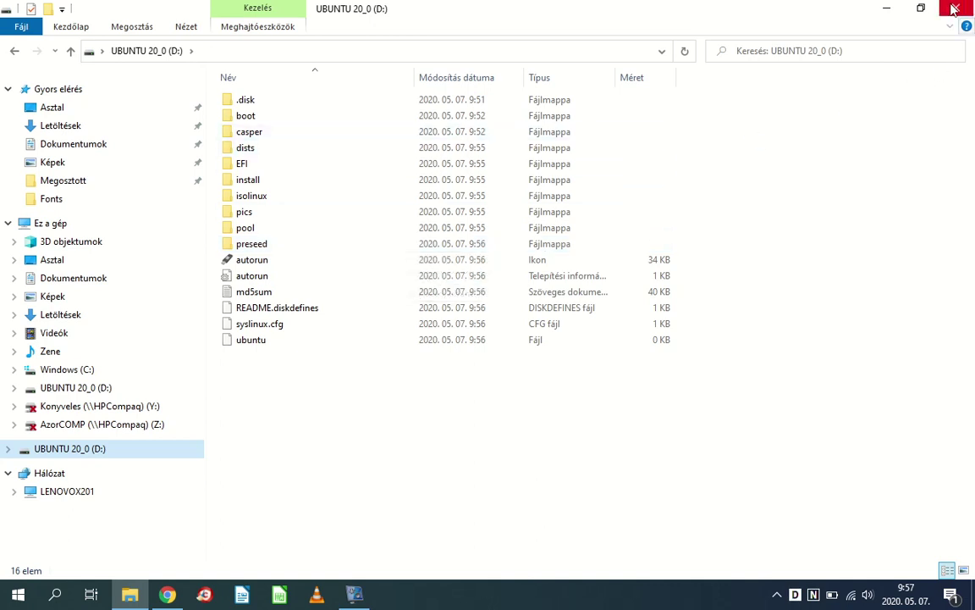
left_click(886, 9)
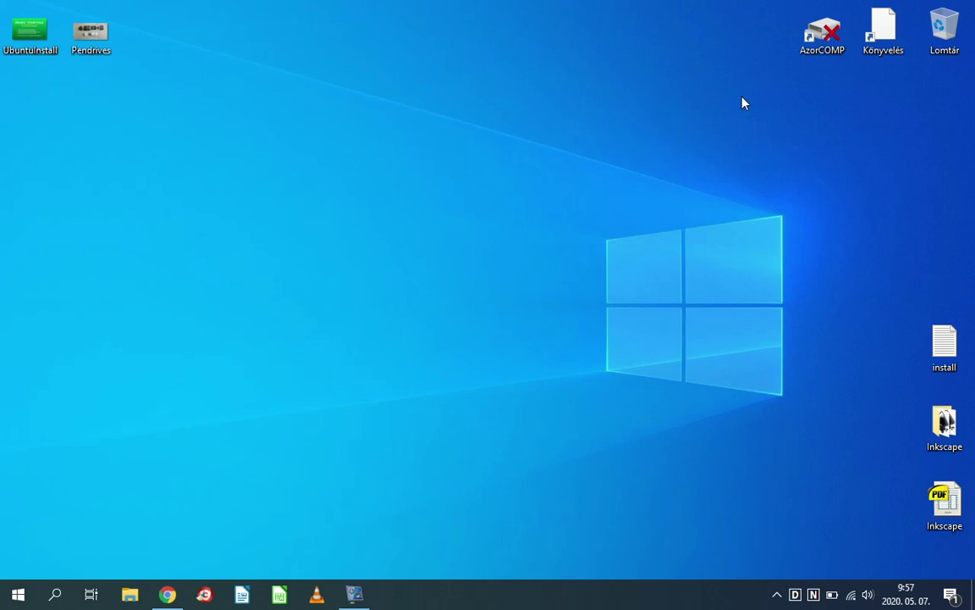